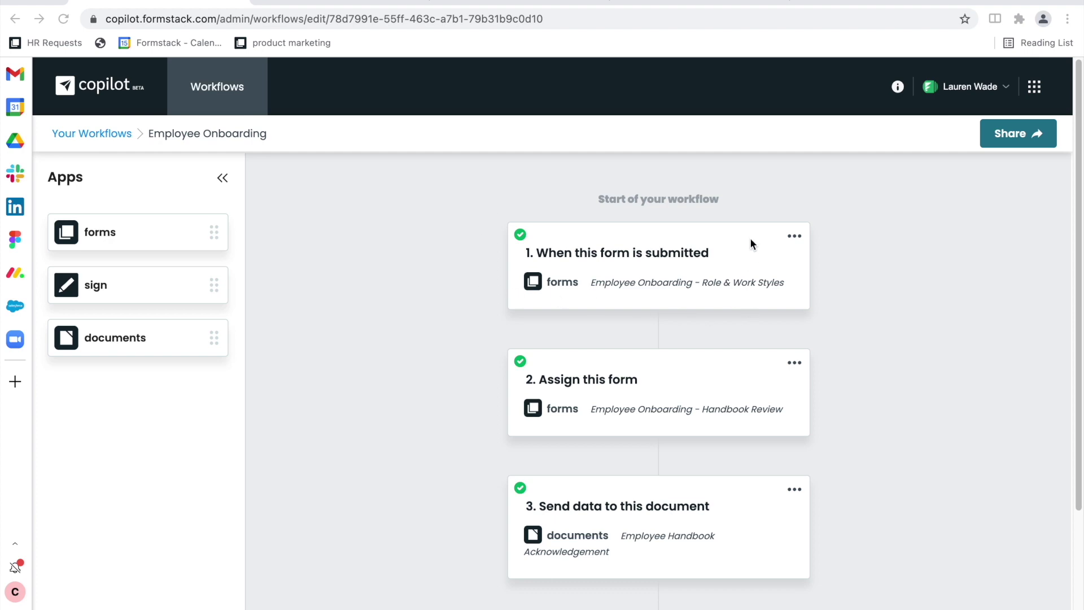
Open the field mapping of the Role & Work Styles form trigger step.
scroll(668, 271, "down", 1)
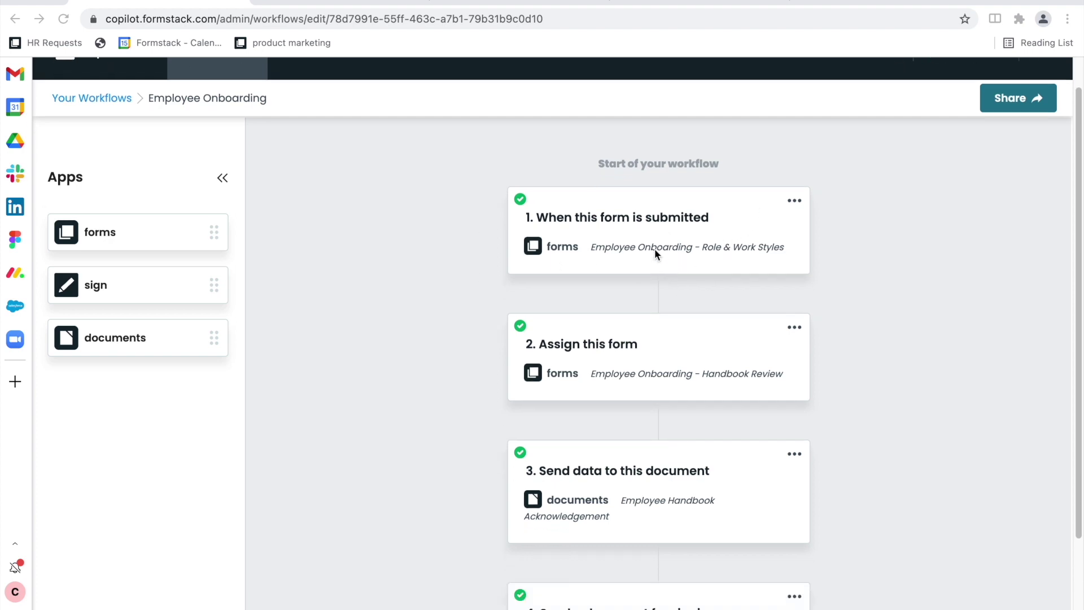
left_click(659, 239)
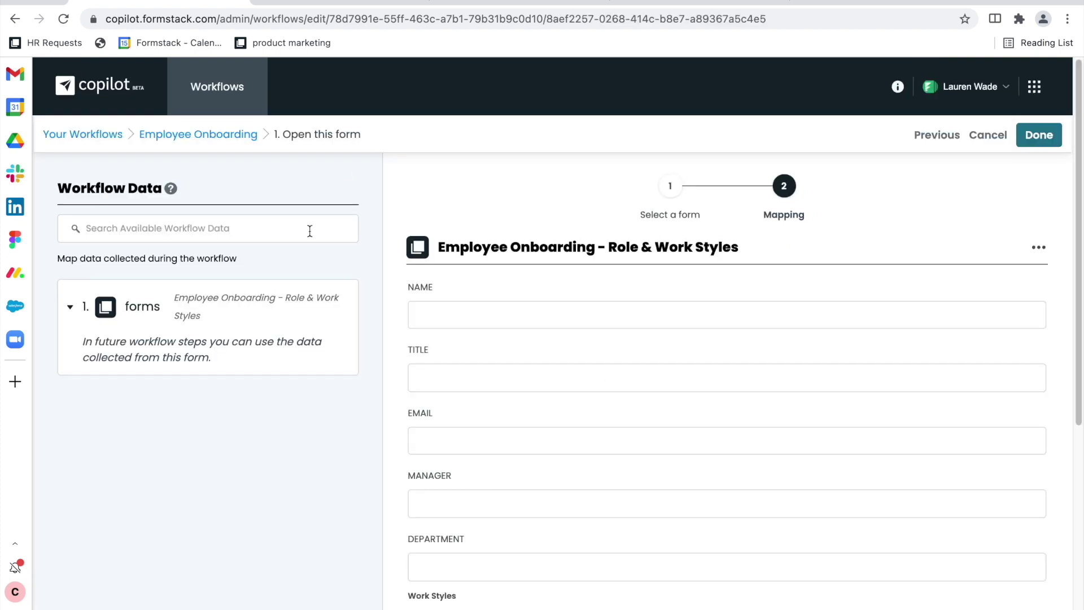
Close the Role & Work Styles trigger step without changes.
scroll(583, 225, "down", 6)
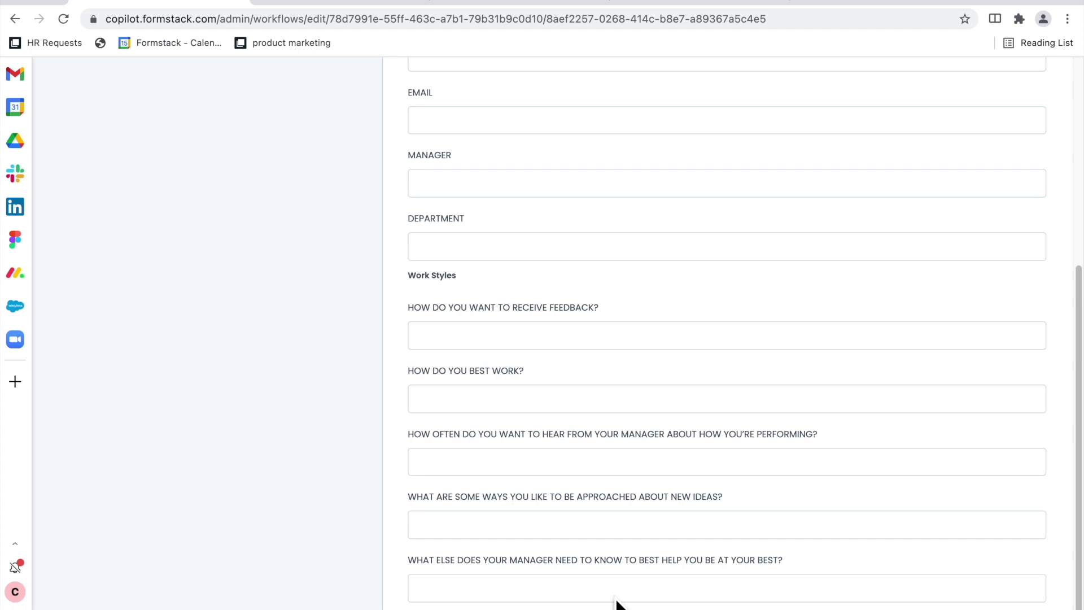
scroll(717, 122, "up", 6)
left_click(1023, 137)
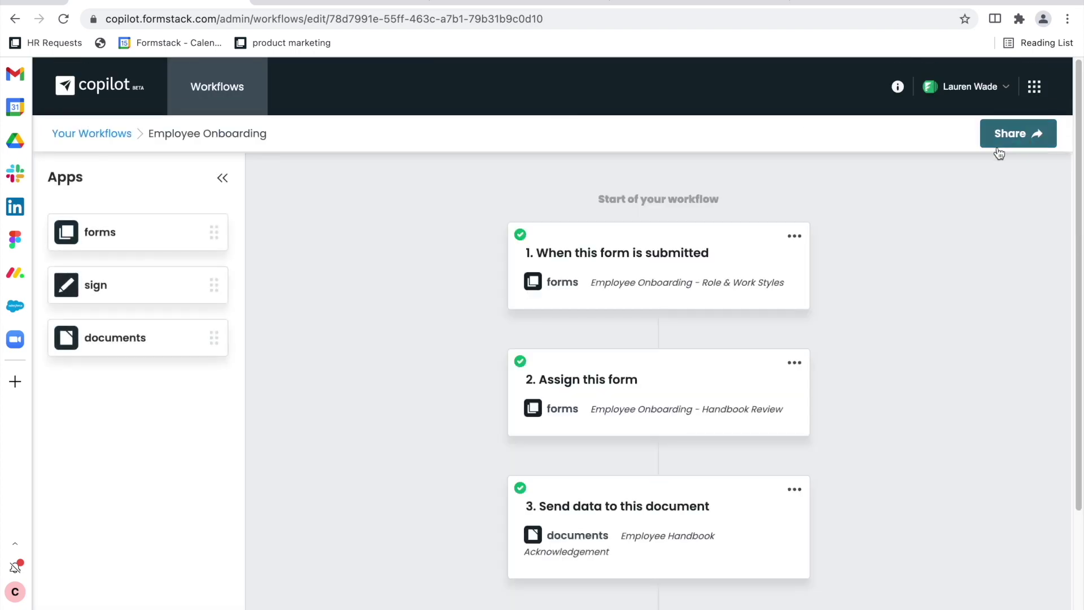
Map the Title answer into the Handbook Review form's TITLE field.
scroll(884, 252, "down", 4)
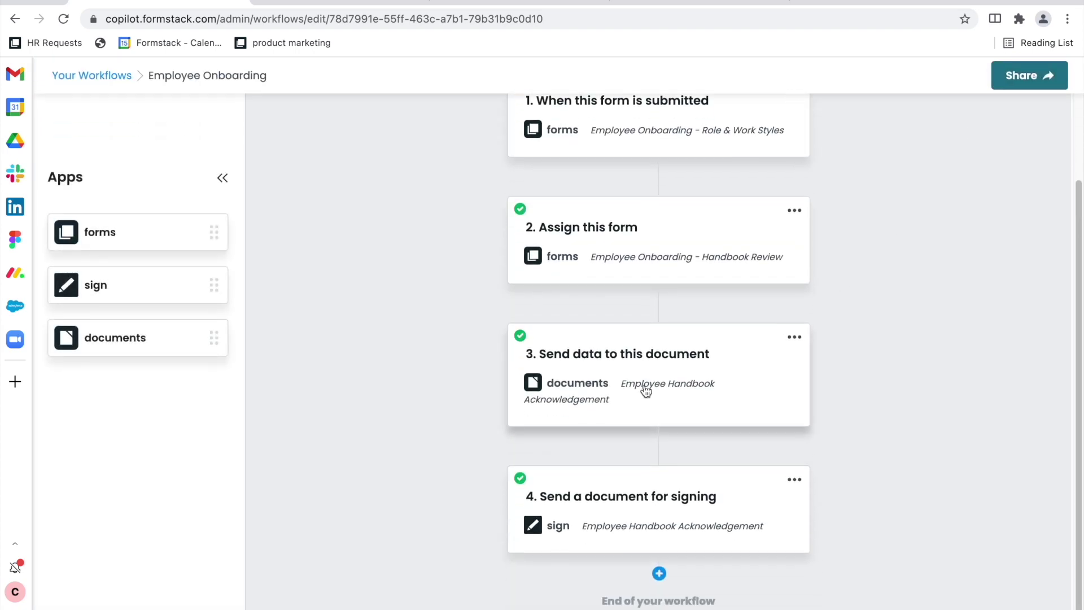
left_click(681, 265)
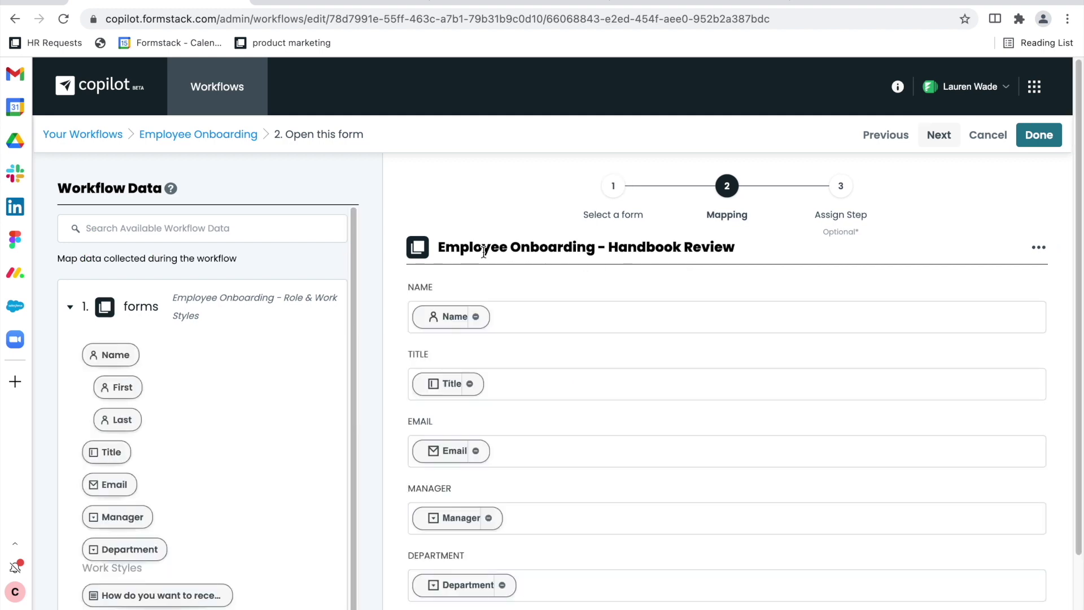
scroll(514, 290, "down", 2)
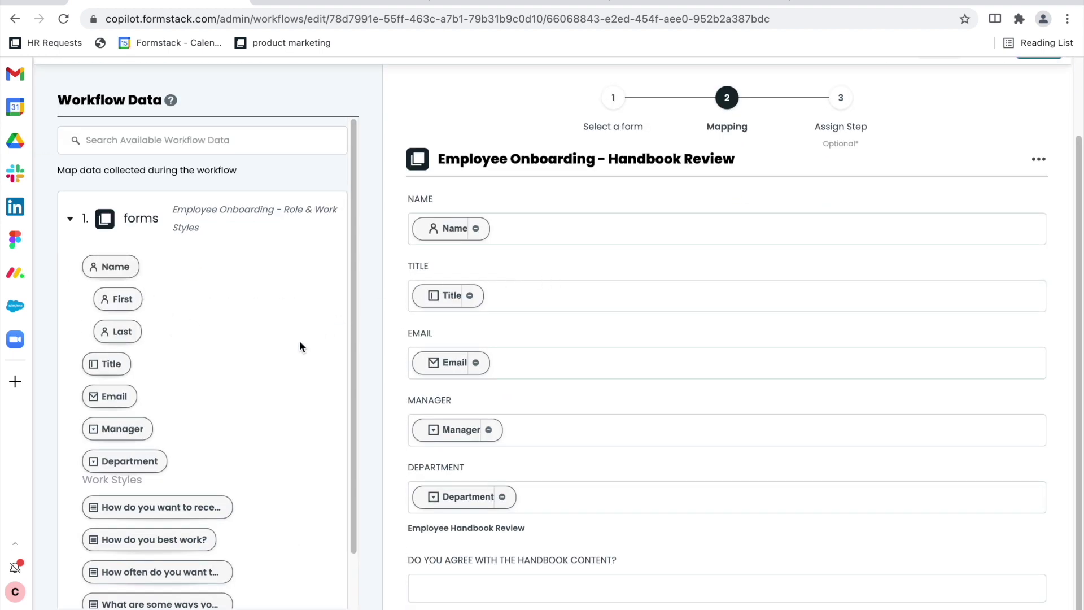
left_click_drag(100, 374, 508, 299)
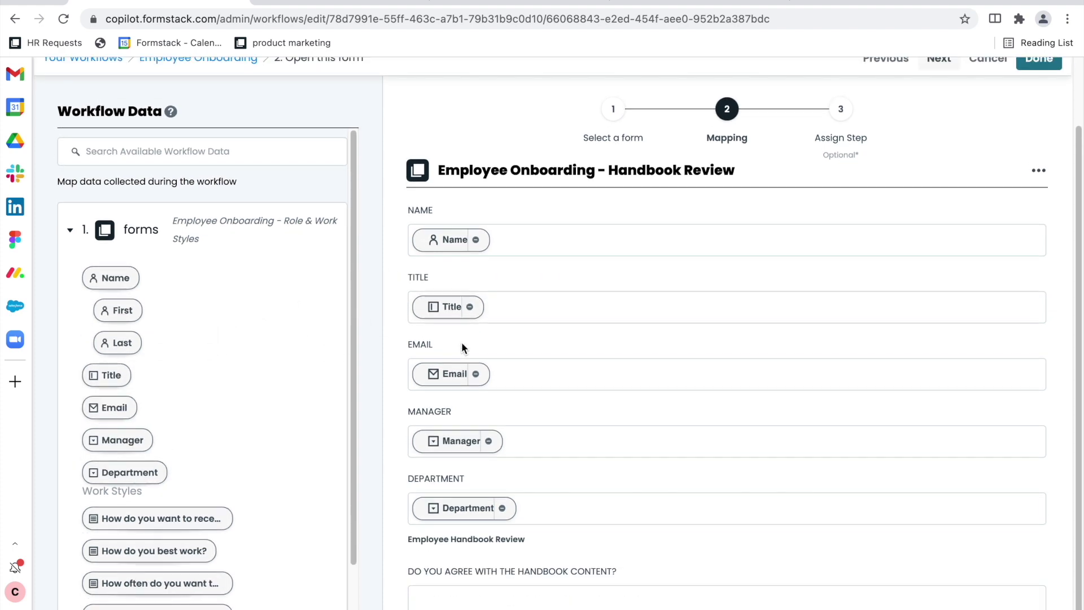
Keep the previous assignee inherited and save the Handbook Review step.
scroll(183, 374, "down", 1)
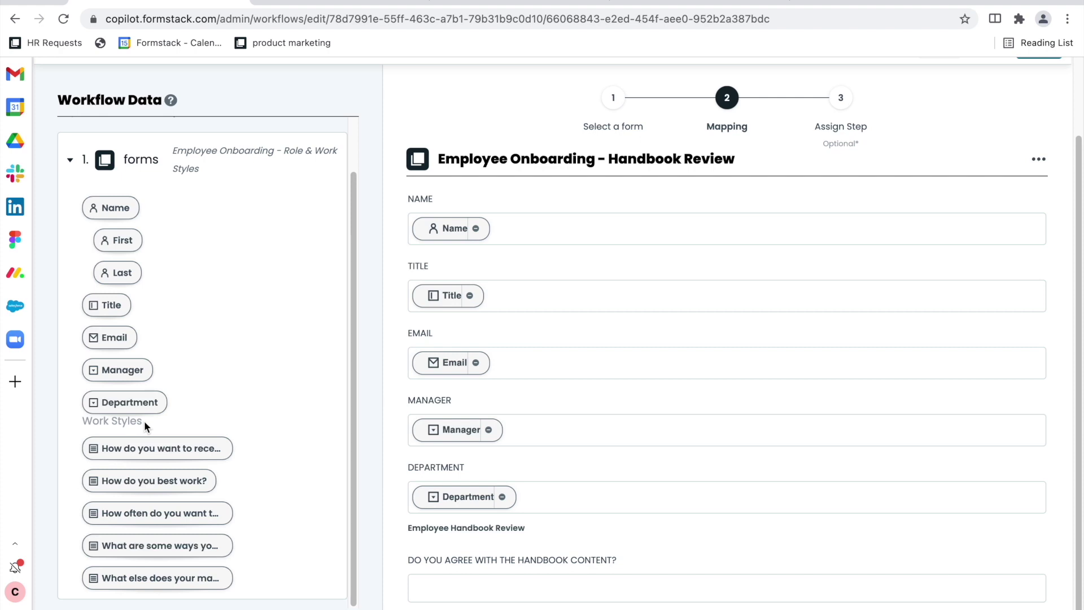
scroll(144, 421, "up", 1)
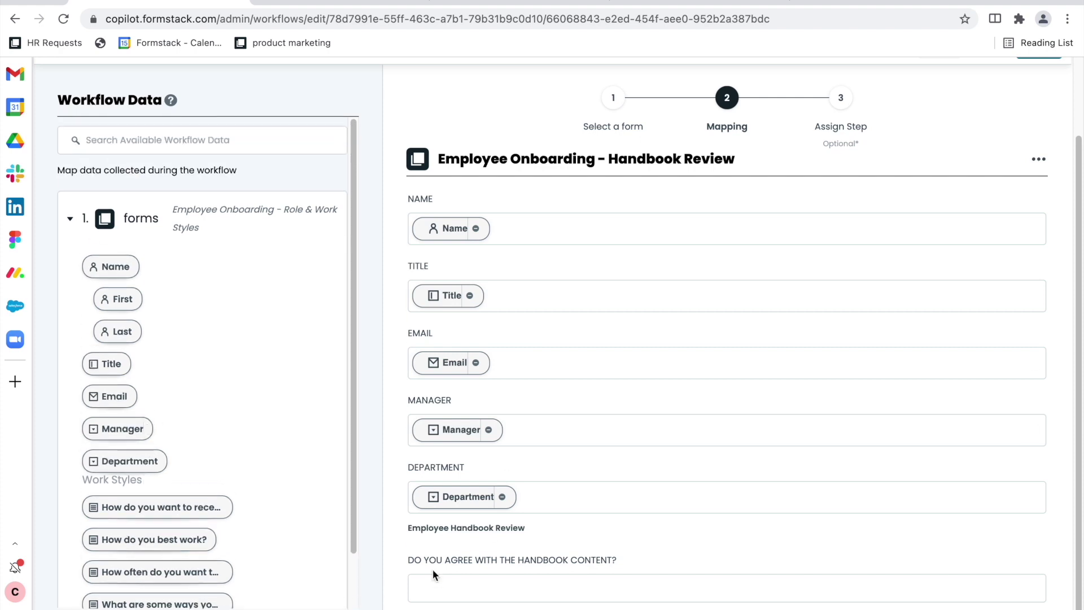
scroll(994, 132, "up", 2)
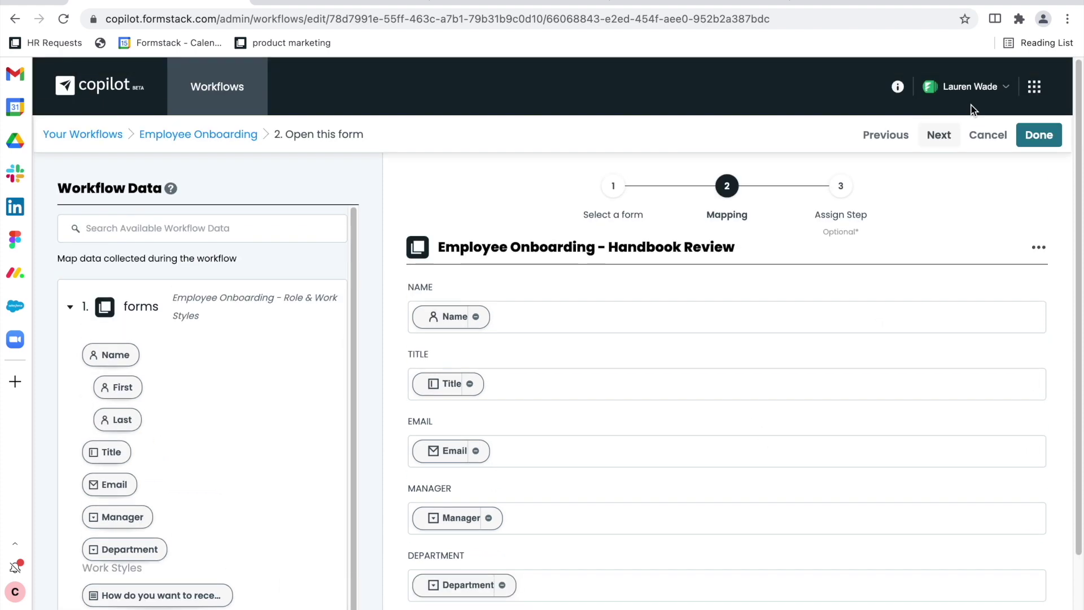
left_click(950, 145)
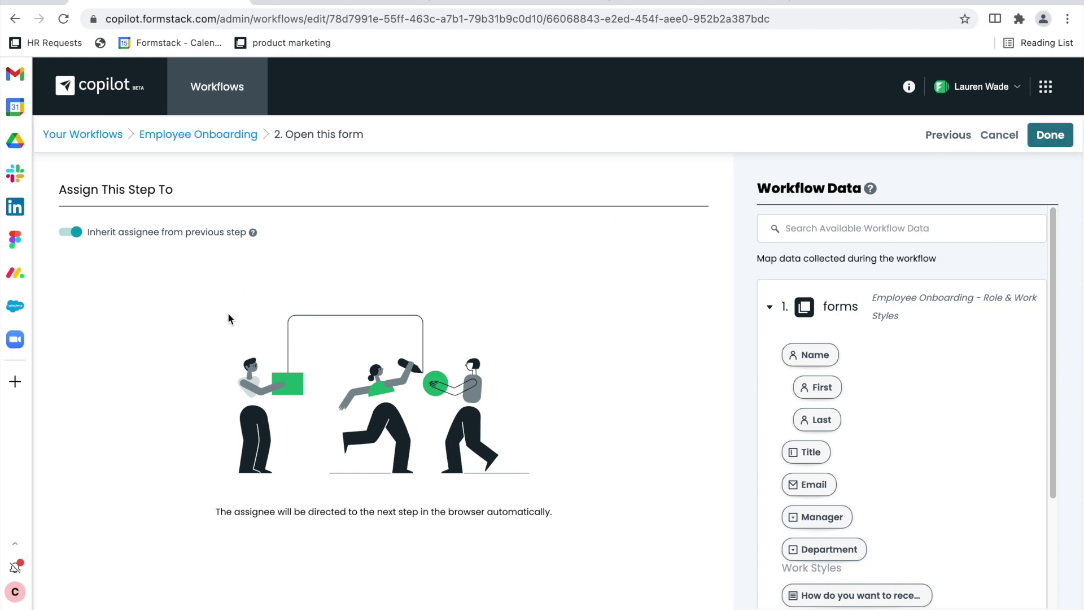
left_click(1068, 138)
scroll(720, 303, "down", 3)
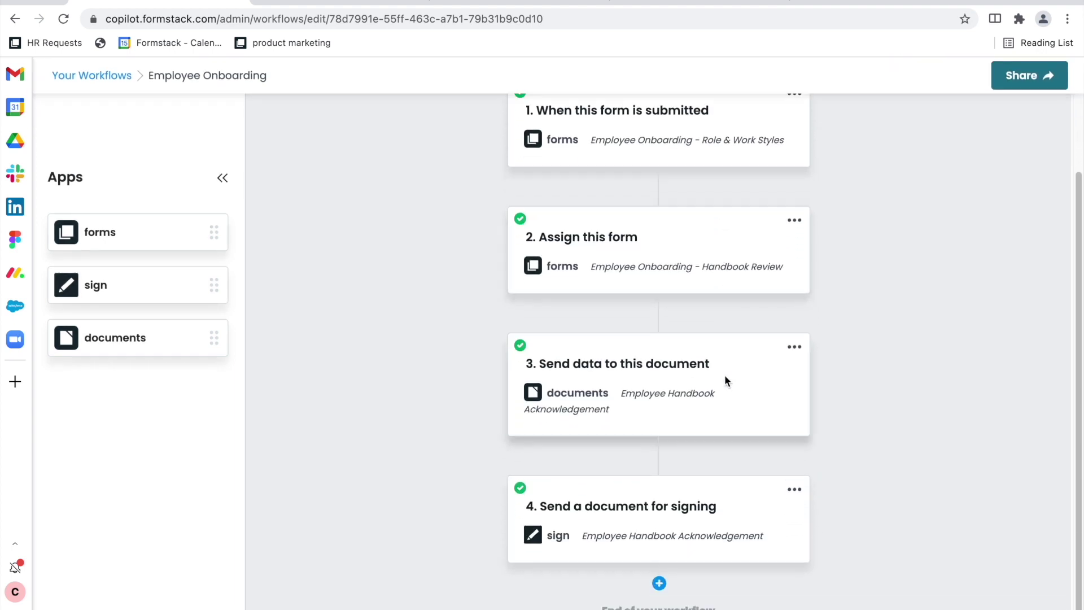
Confirm the Handbook Acknowledgement document step and set Participant 1 to the Name and Email data.
left_click(642, 409)
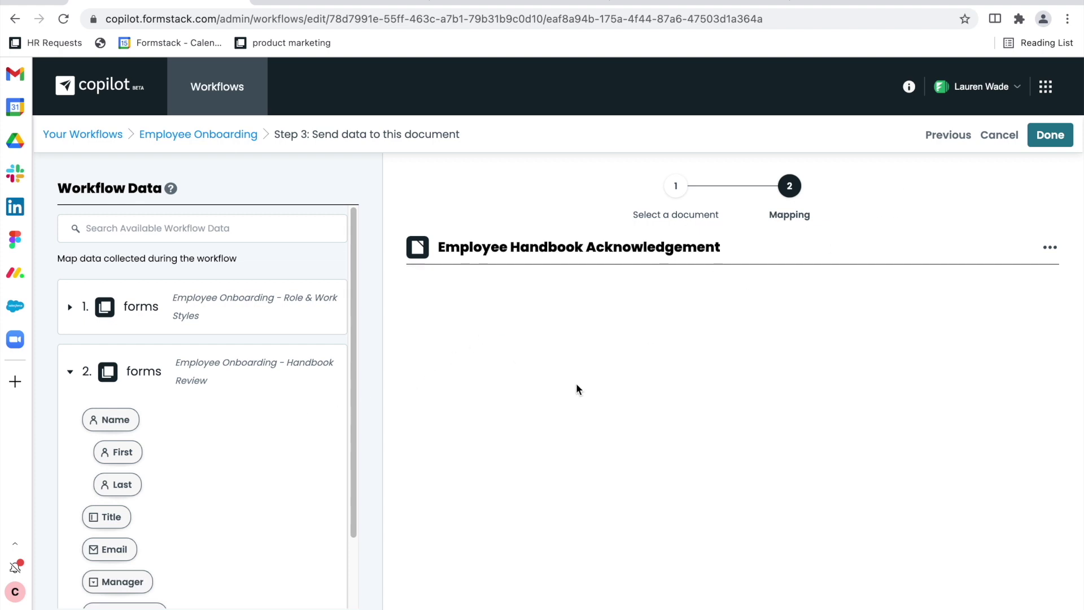
left_click(1049, 139)
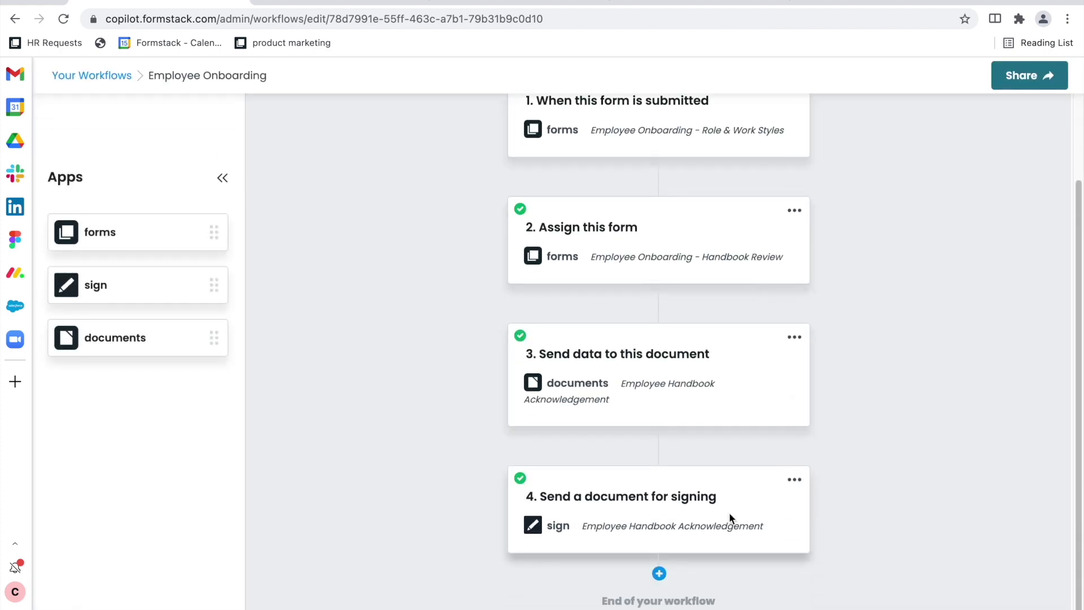
left_click(752, 527)
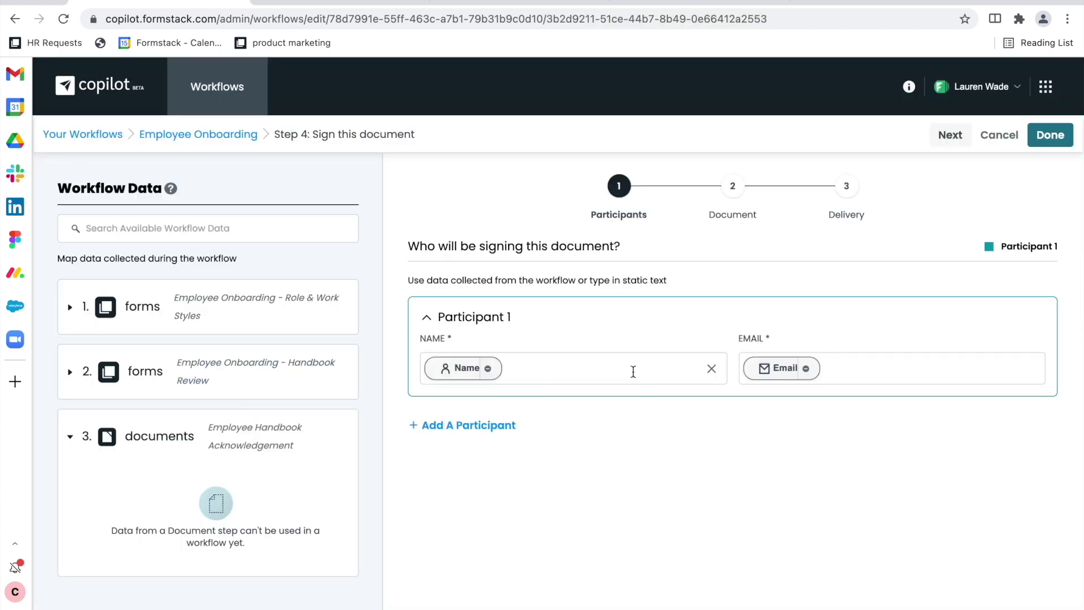
left_click(144, 317)
left_click_drag(111, 359, 151, 356)
left_click(1050, 136)
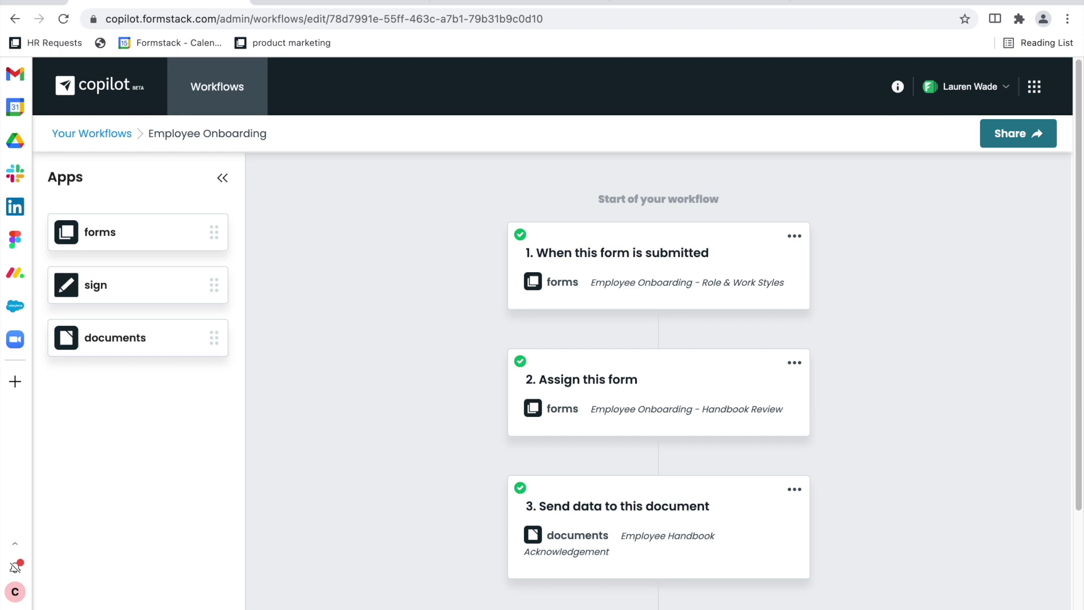
Look over the Employee Onboarding - Role & Work Styles form in the form builder.
left_click(328, 2)
mouse_move(857, 271)
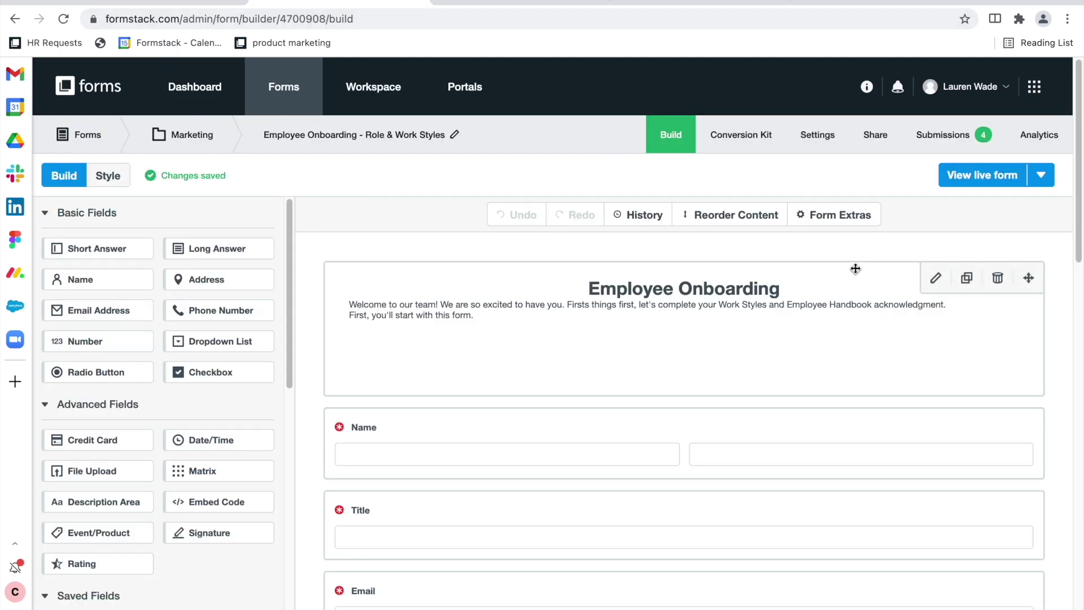
scroll(847, 262, "down", 1)
scroll(846, 262, "up", 1)
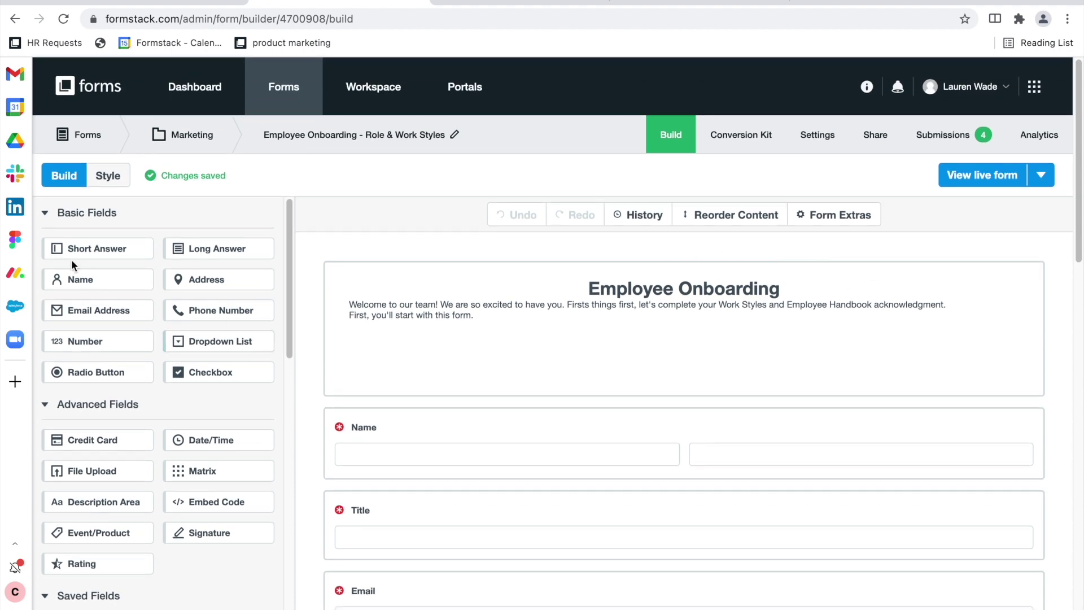
mouse_move(103, 279)
left_mouse_down()
mouse_move(458, 429)
mouse_move(116, 264)
mouse_move(101, 272)
left_mouse_up()
scroll(445, 445, "down", 4)
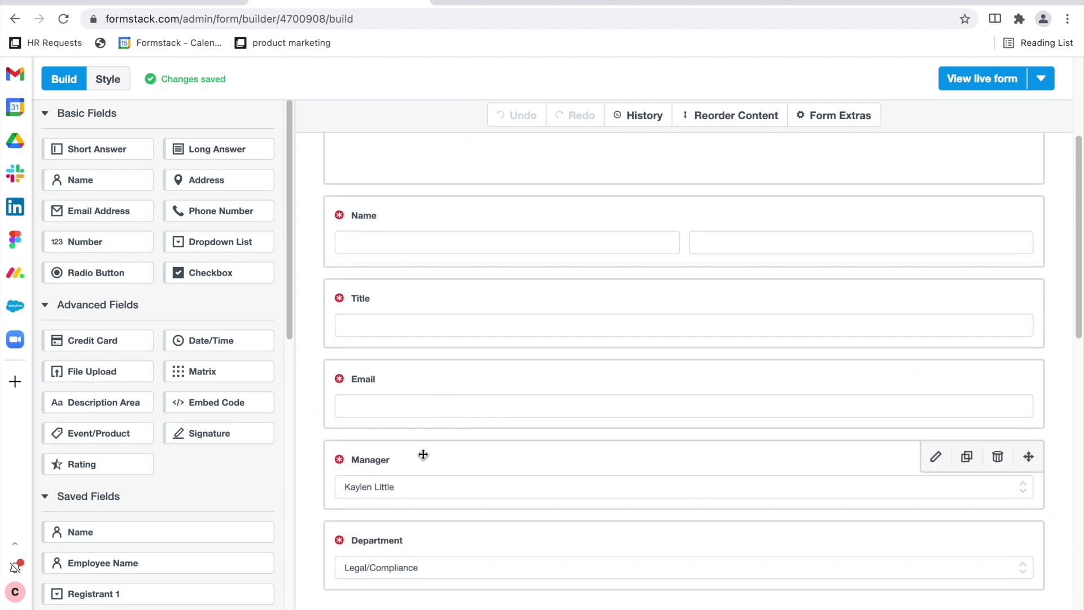
Add a display rule to the Manager field's logic and remove its Department condition.
left_click(424, 452)
left_click(115, 260)
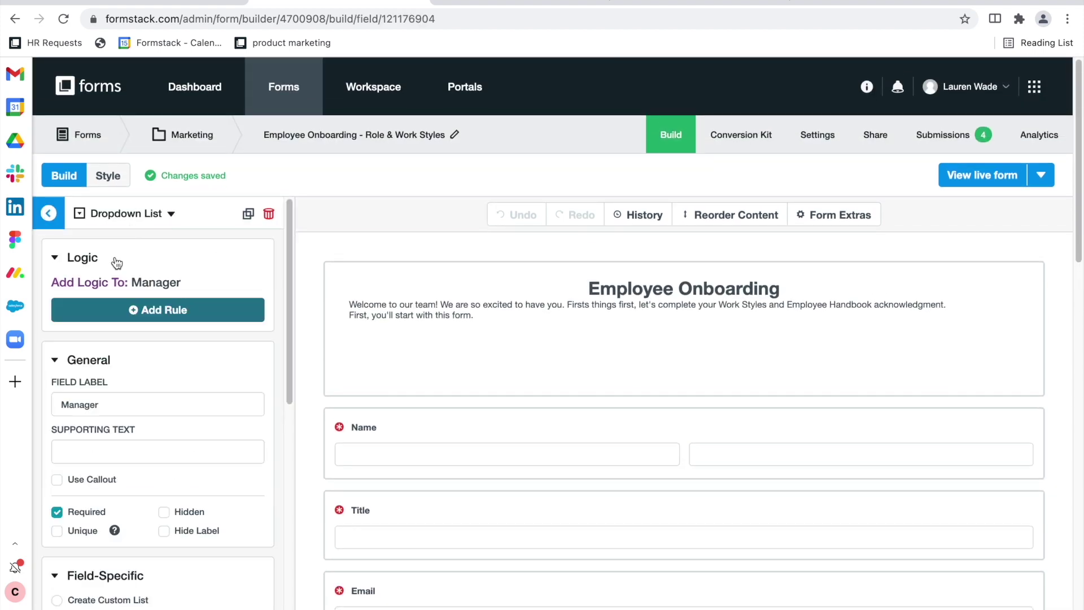
left_click(120, 321)
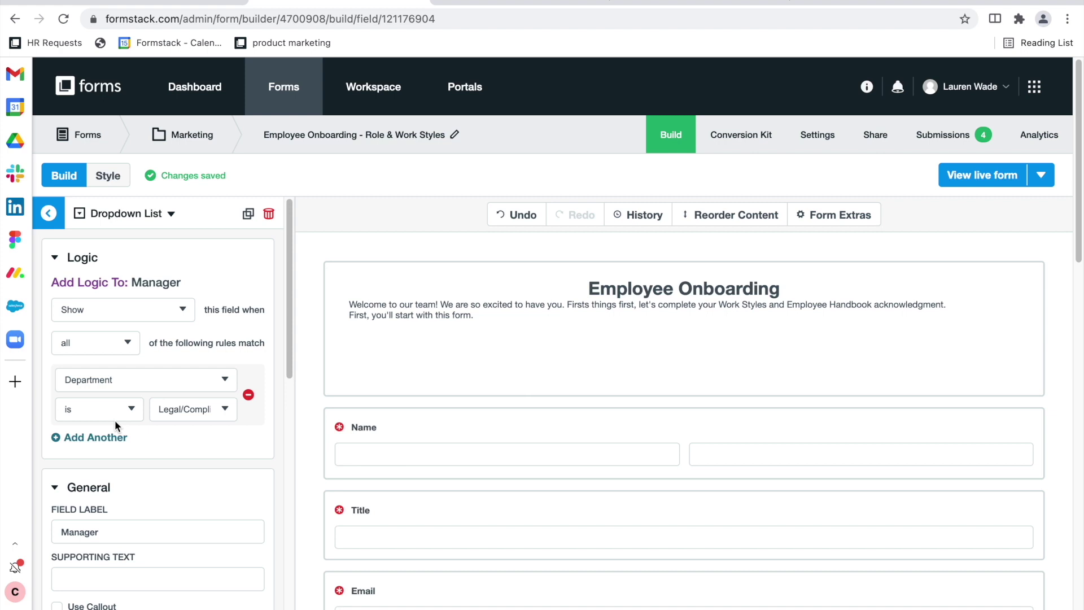
left_click(248, 395)
scroll(272, 243, "down", 1)
scroll(351, 300, "down", 5)
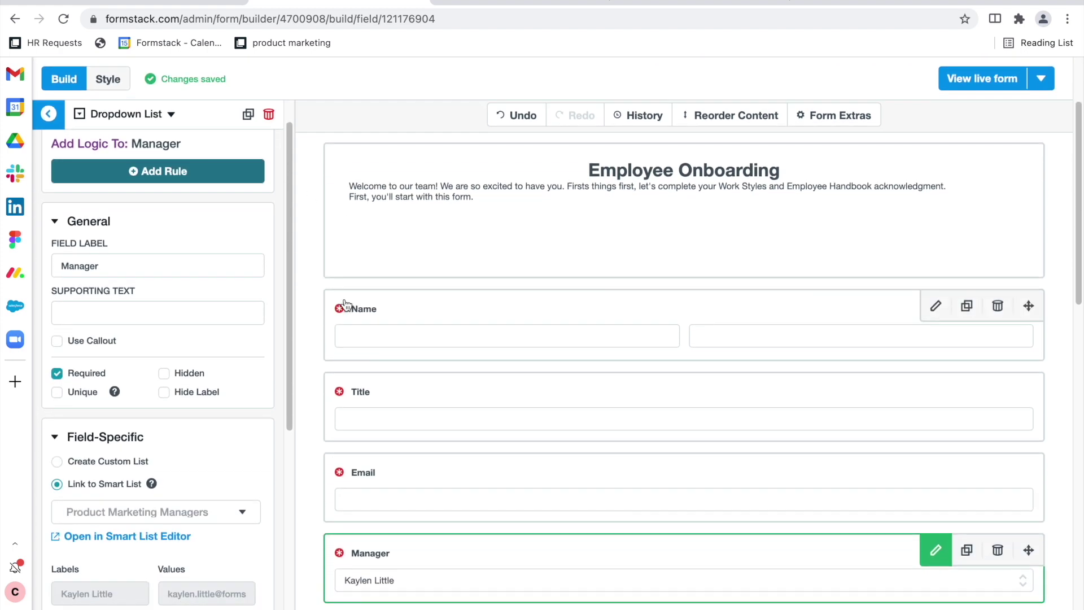
scroll(345, 300, "up", 5)
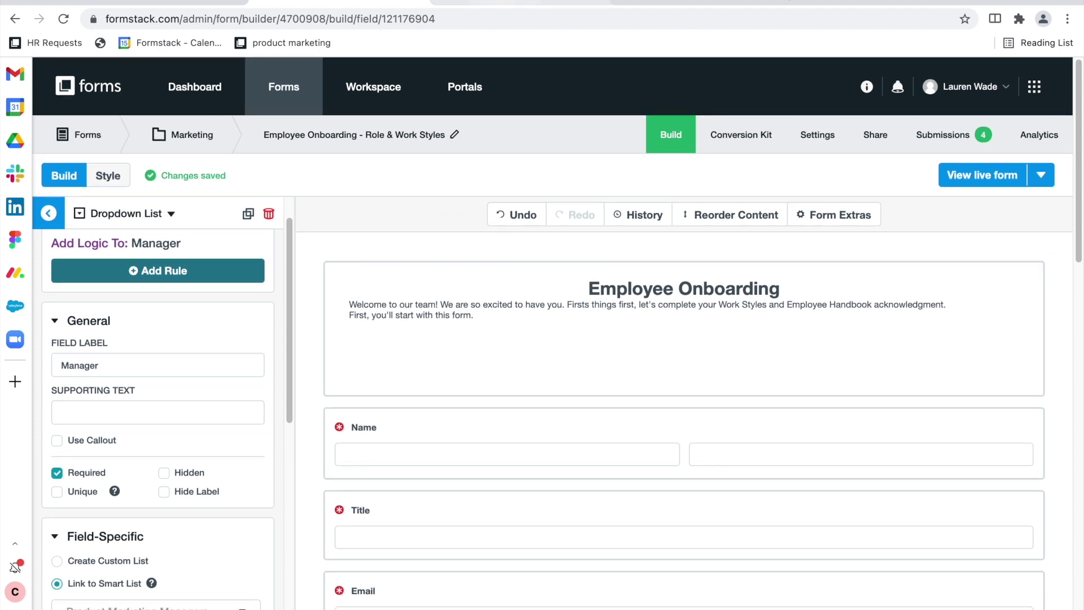
Review the Handbook Review form's hidden Name, Title, Email, Manager and Department fields.
left_click(502, 2)
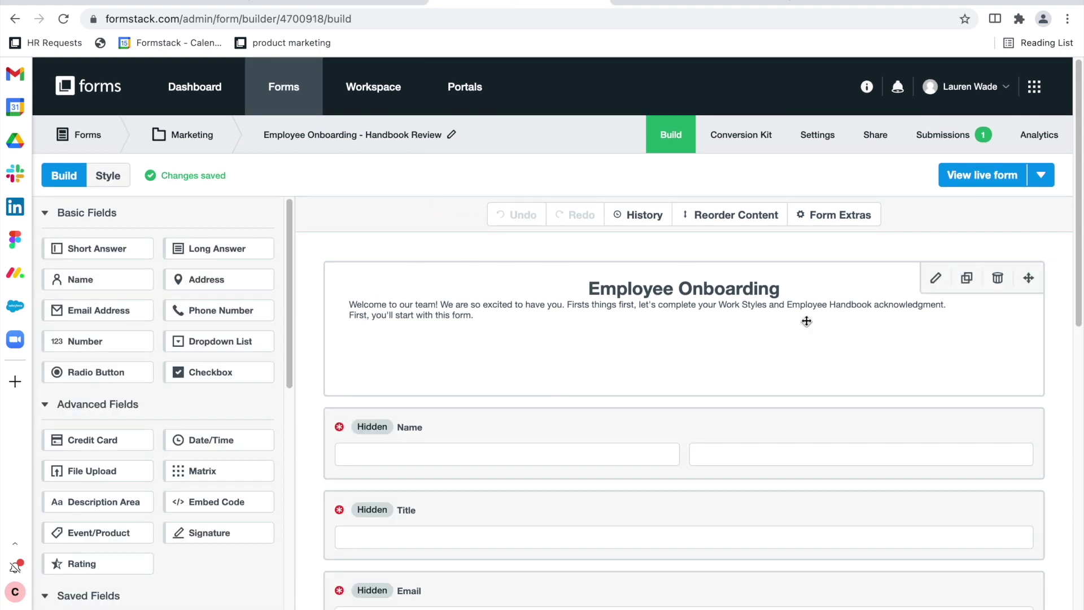
scroll(806, 320, "down", 5)
scroll(807, 320, "down", 5)
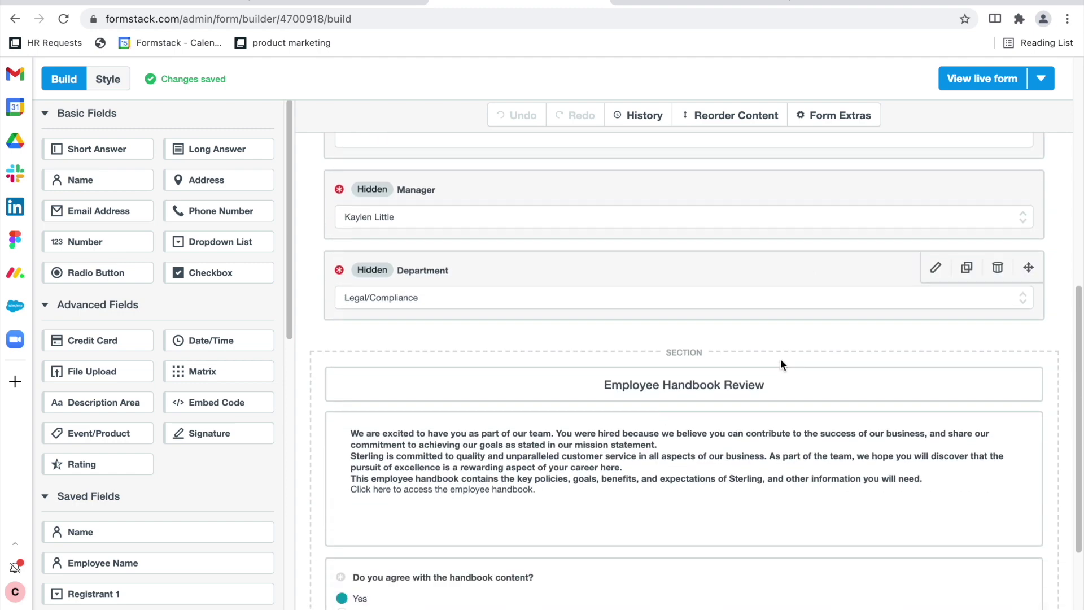
scroll(680, 346, "up", 10)
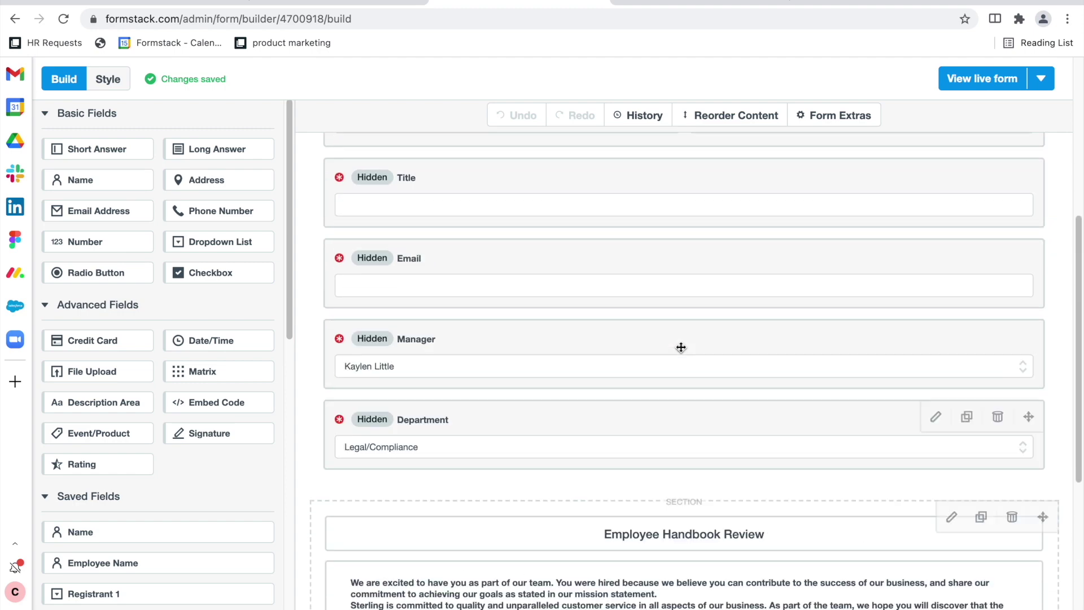
scroll(562, 334, "down", 2)
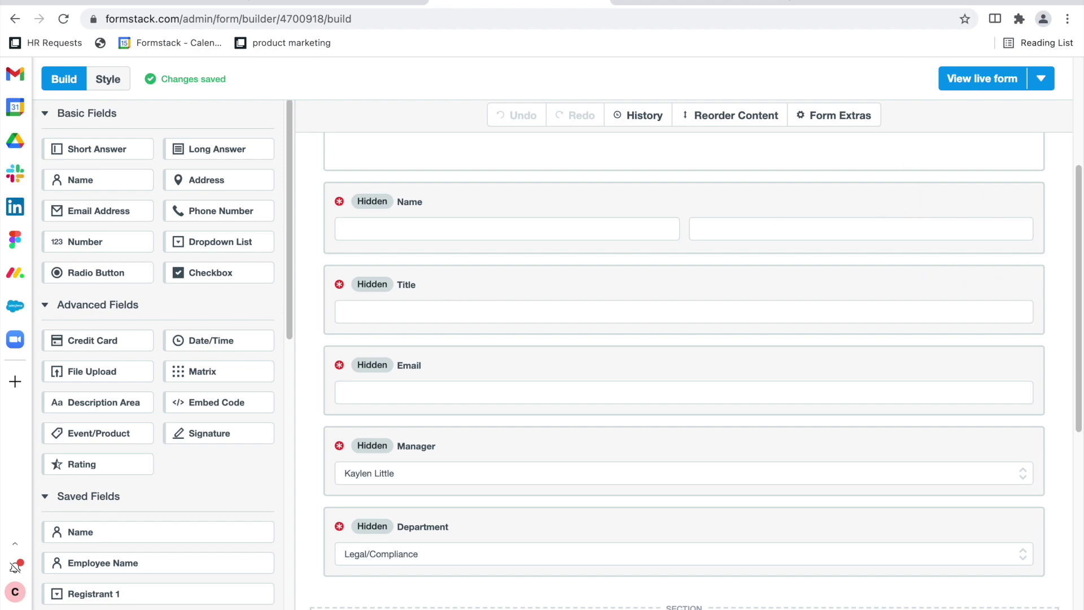
scroll(583, 300, "up", 5)
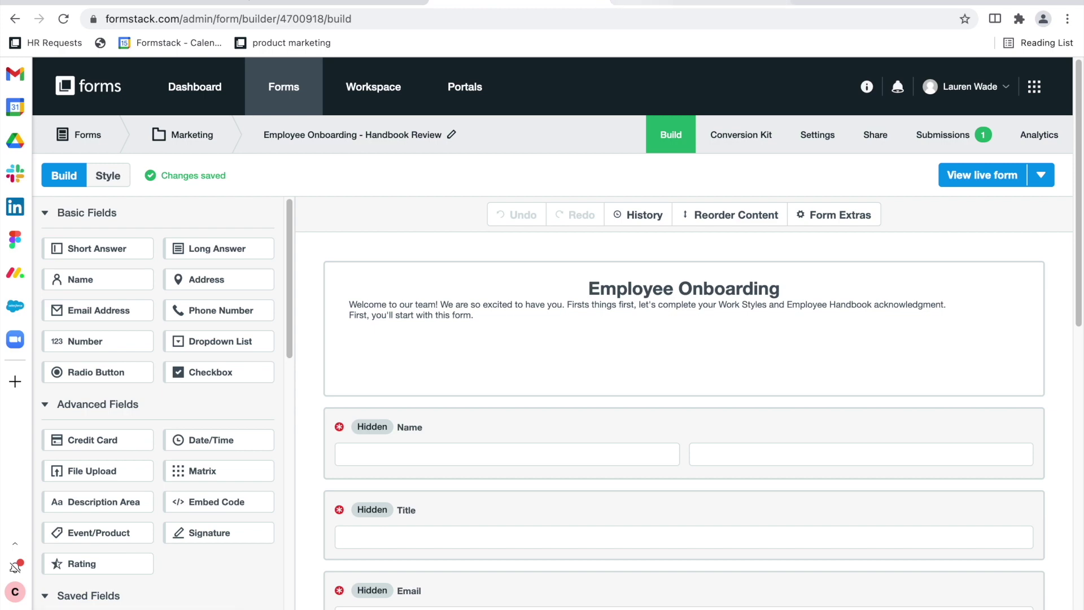
left_click(655, 2)
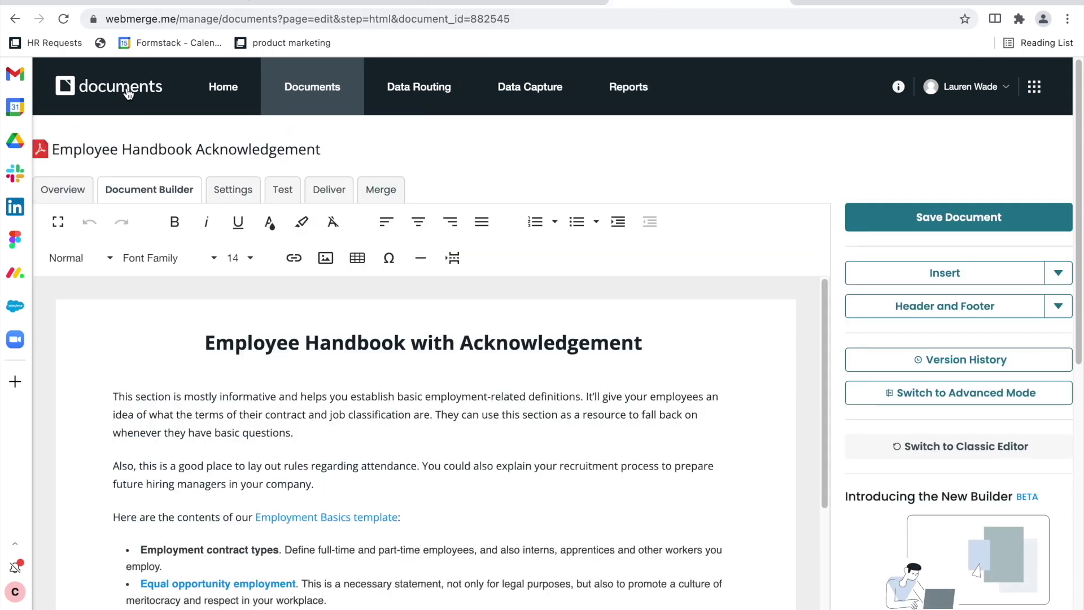
Delete the initial and date signer tags below the Solicitation and distribution bullet.
scroll(800, 212, "down", 1)
scroll(801, 211, "down", 3)
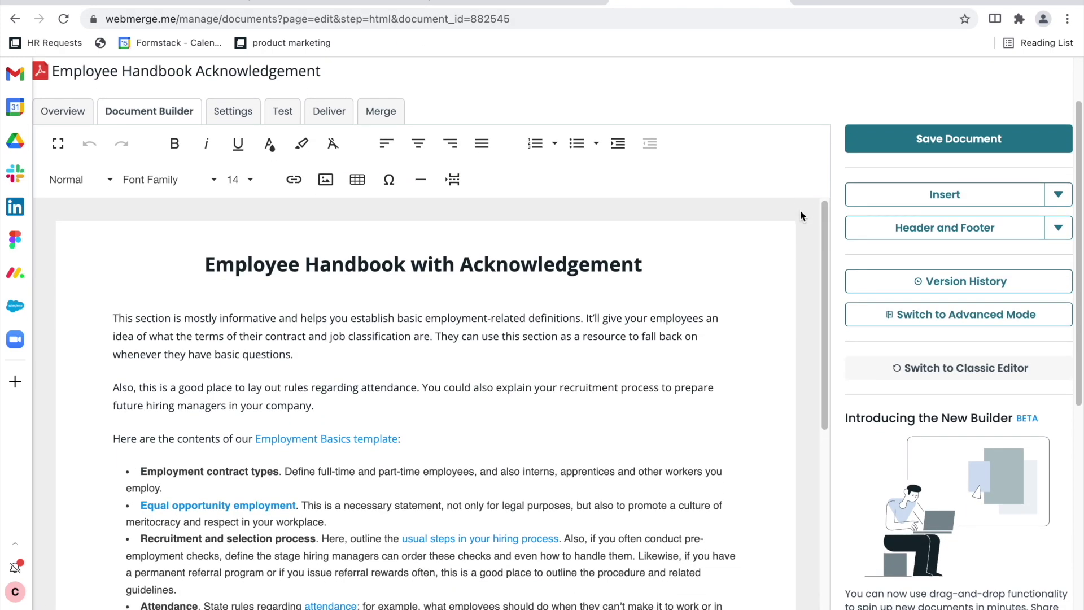
scroll(598, 262, "down", 10)
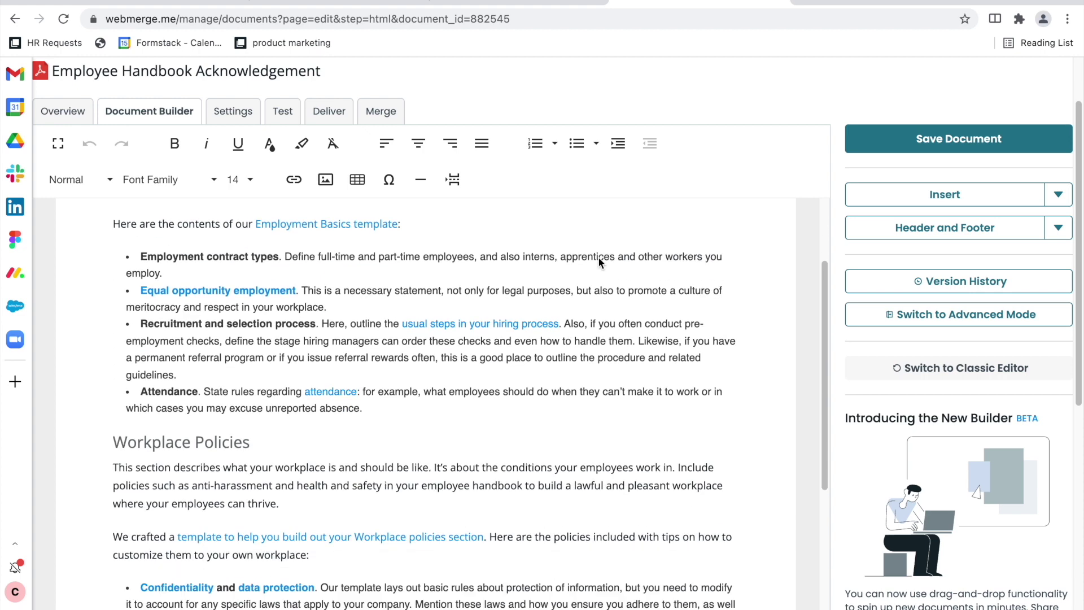
scroll(599, 261, "down", 6)
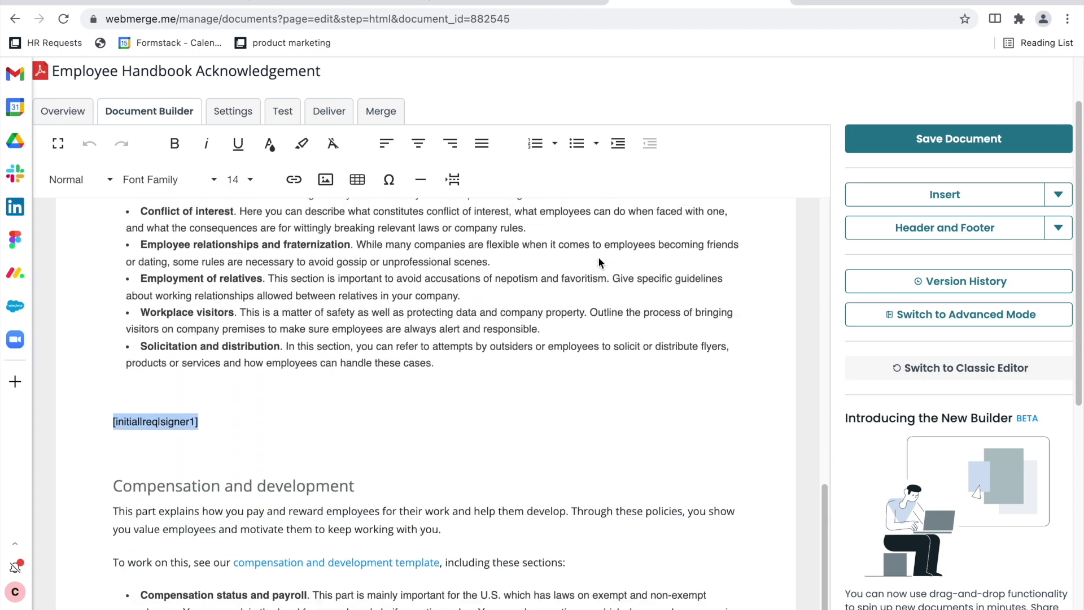
left_click(138, 357)
type("[initial|req|signer1] [date|req|signer1]")
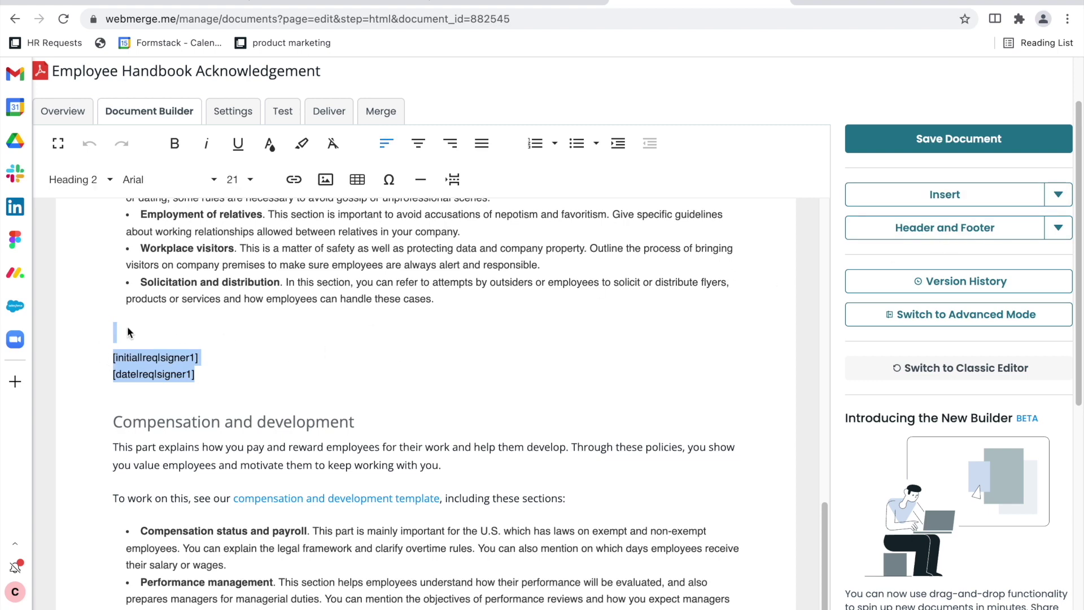
key("BackSpace")
Insert an e-signature tag, set it to font size 9, then delete it again.
left_click(1057, 195)
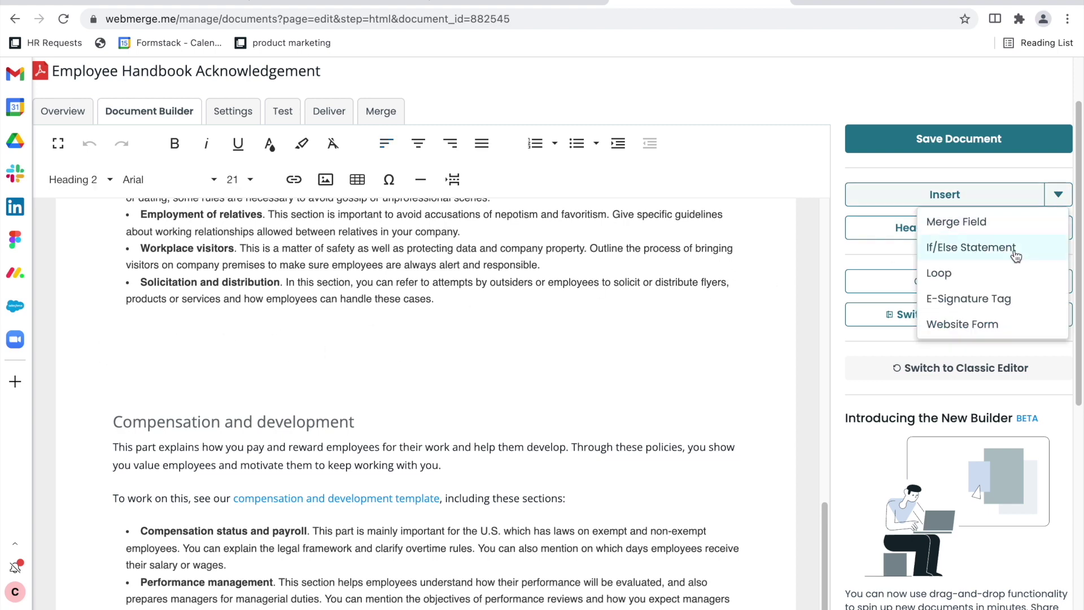
left_click(990, 299)
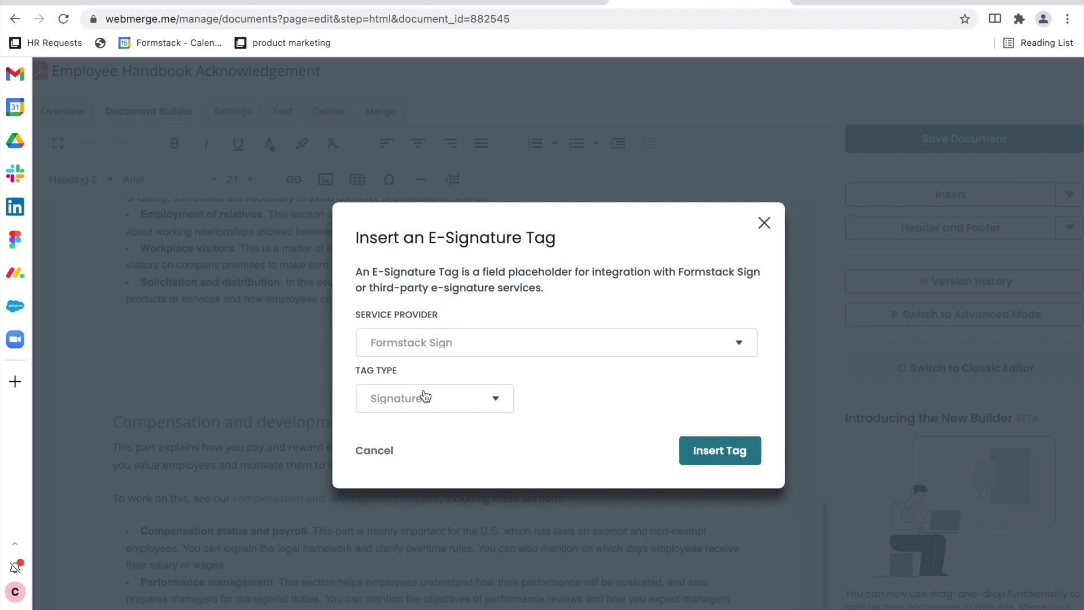
left_click(710, 452)
left_click_drag(260, 339, 67, 334)
left_click(248, 181)
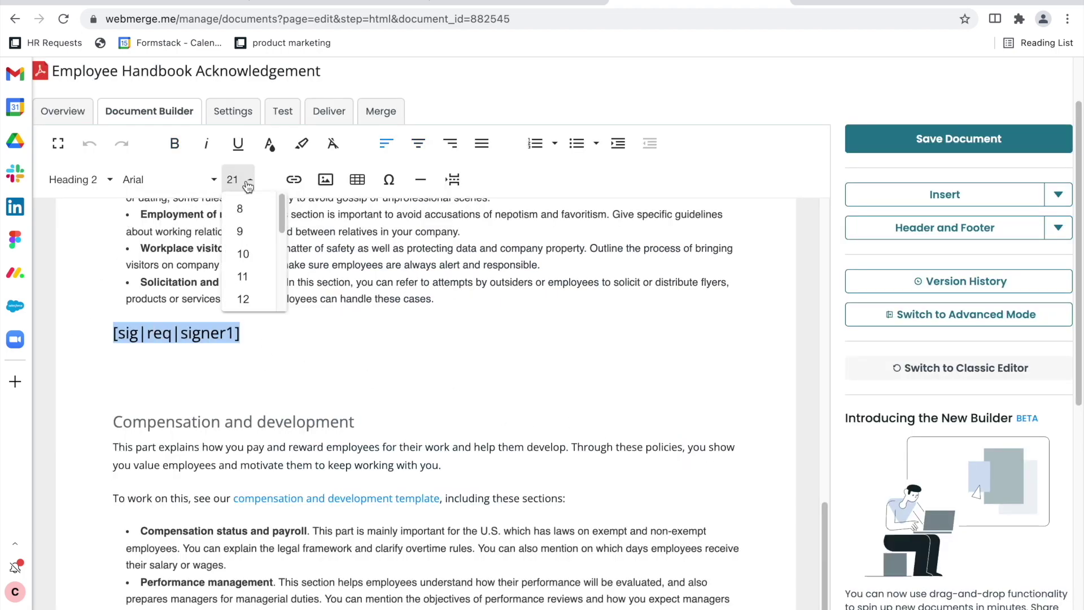
left_click(243, 232)
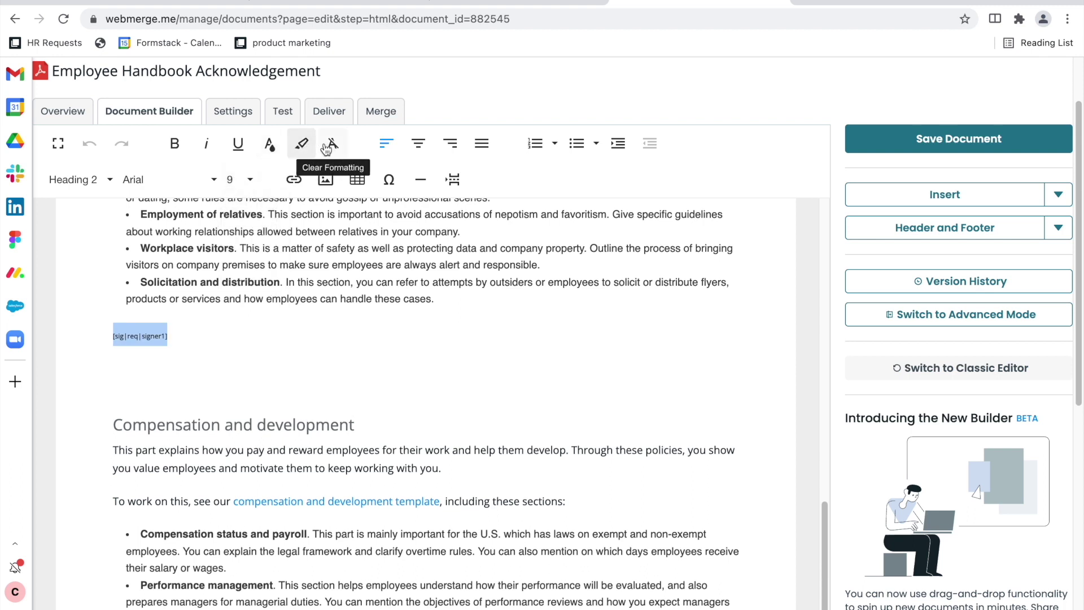
left_click(269, 143)
left_click(418, 243)
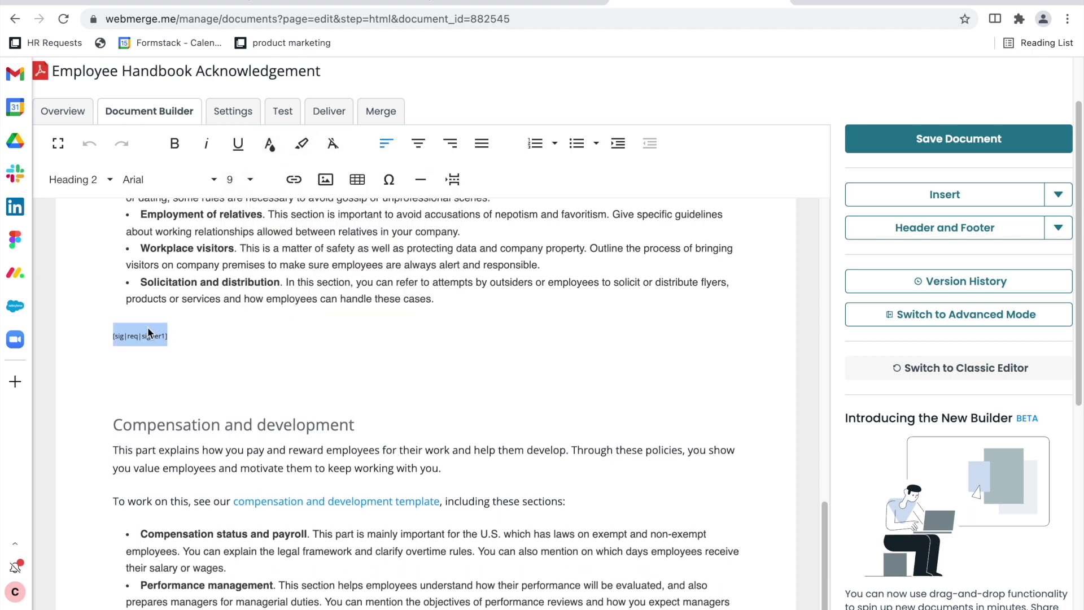
key("BackSpace")
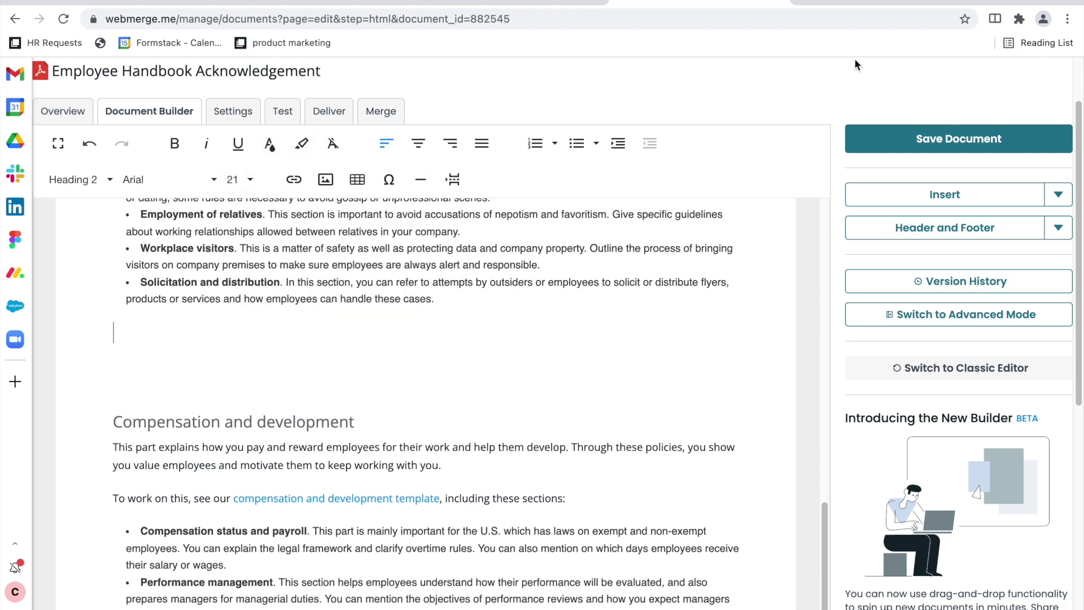
Glance at the form builder, then return to the Employee Onboarding workflow in Copilot.
scroll(711, 129, "up", 2)
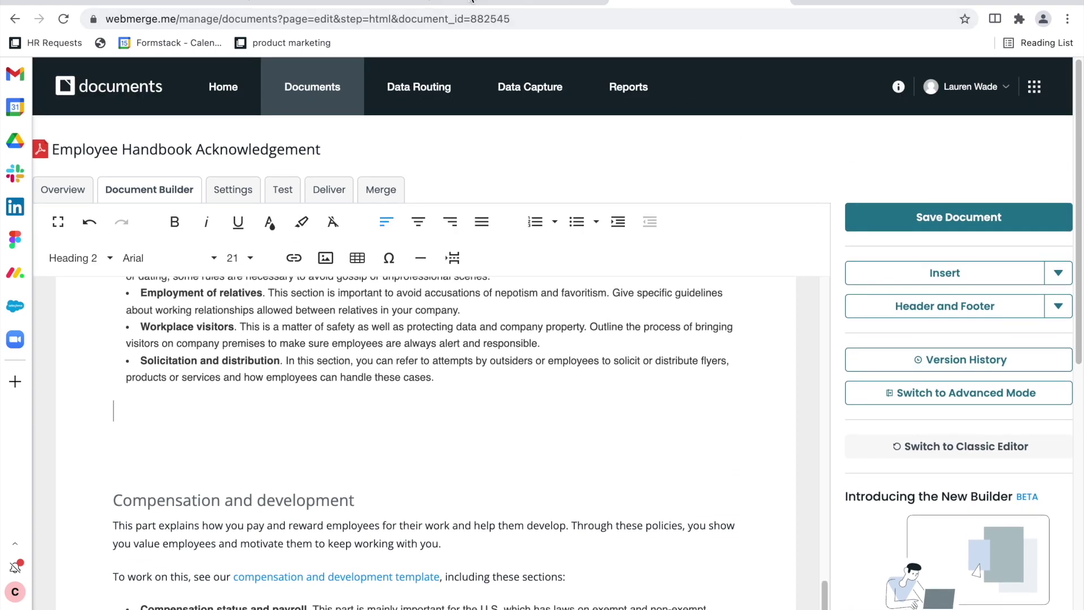
left_click(506, 3)
key("ctrl+Tab")
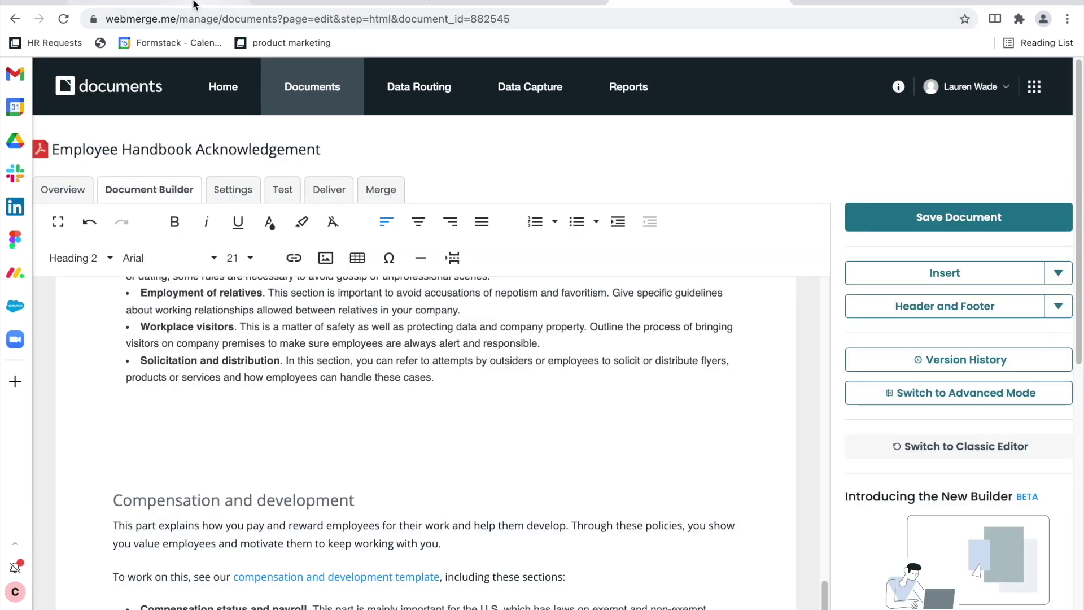
left_click(151, 2)
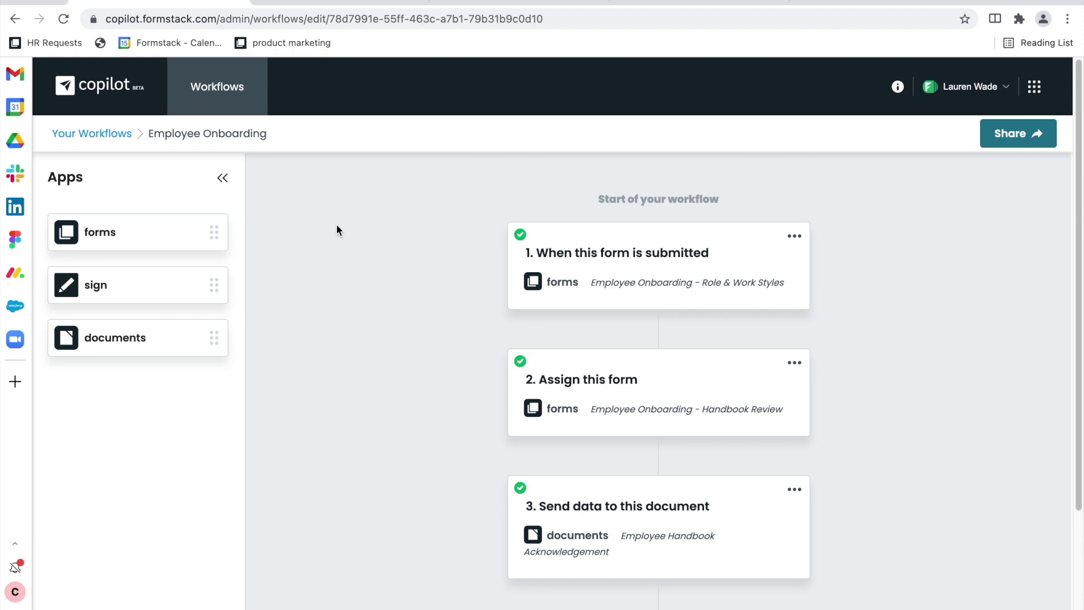
Create a new workflow named 'Employee Onboarding'.
left_click(223, 88)
left_click(977, 176)
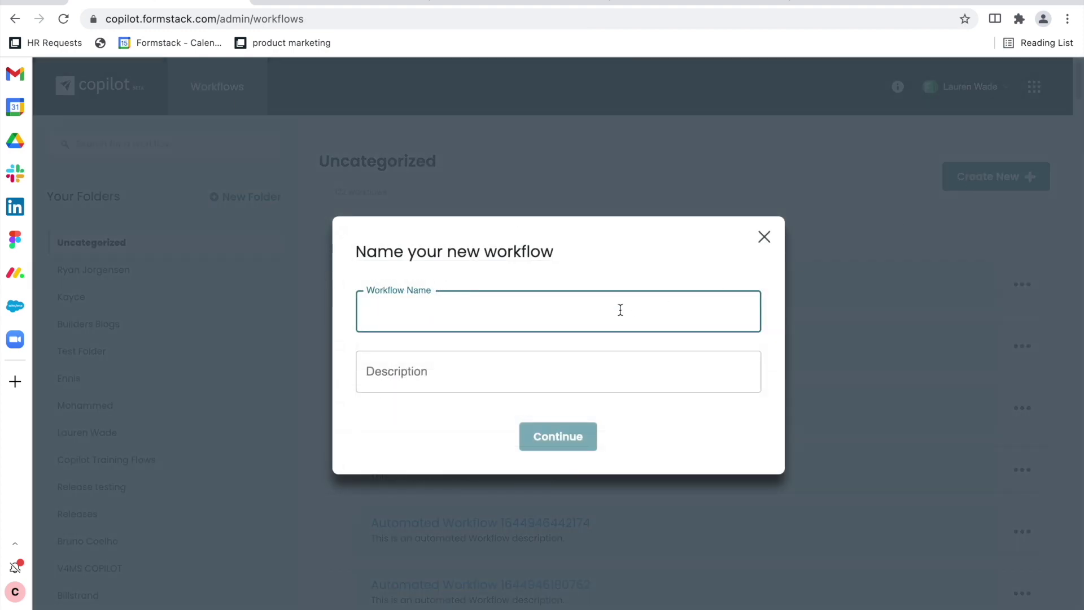
type("Employee Onboarding")
left_click(550, 435)
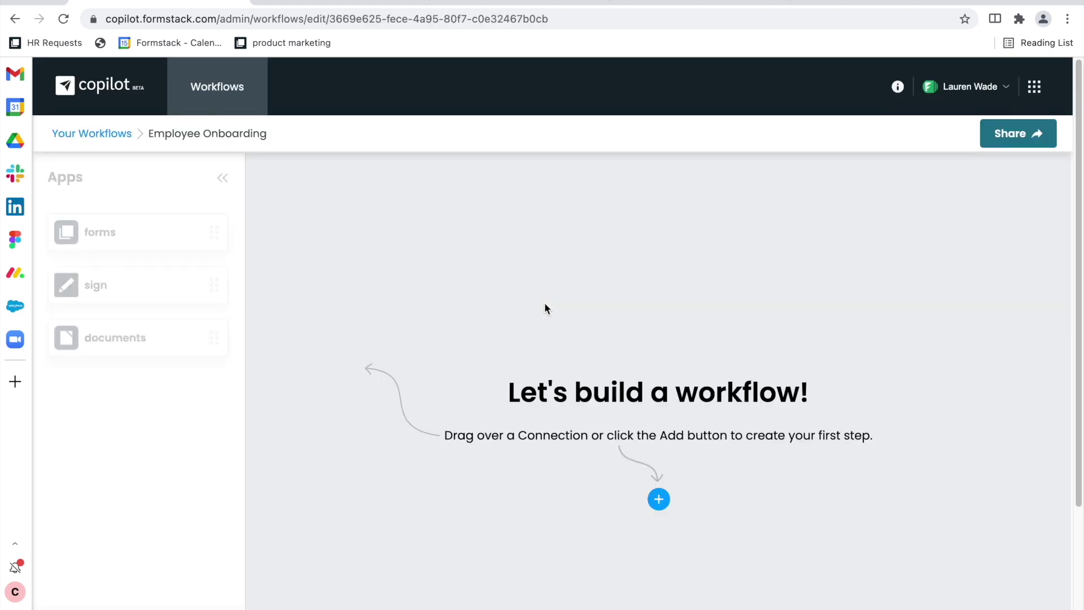
Add a forms trigger on the Employee Onboarding - Role & Work Styles form, searched as 'employee'.
left_click_drag(121, 235, 591, 287)
left_click(639, 288)
left_click(143, 188)
type("employee")
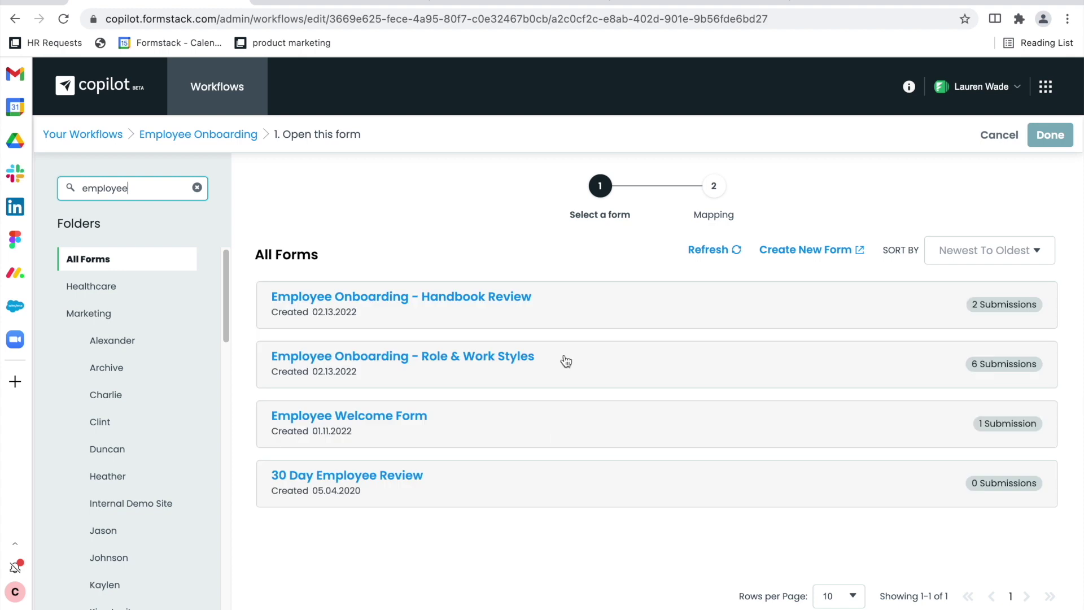
left_click(563, 355)
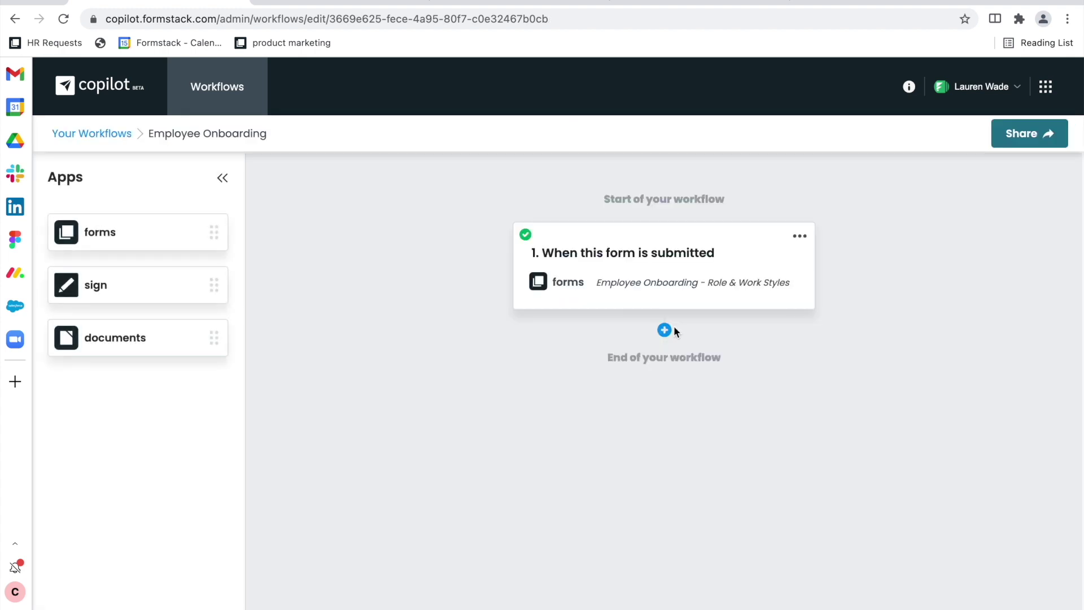
Add a second Formstack Forms step assigning the Employee Onboarding - Handbook Review form.
left_click(665, 330)
left_click(514, 303)
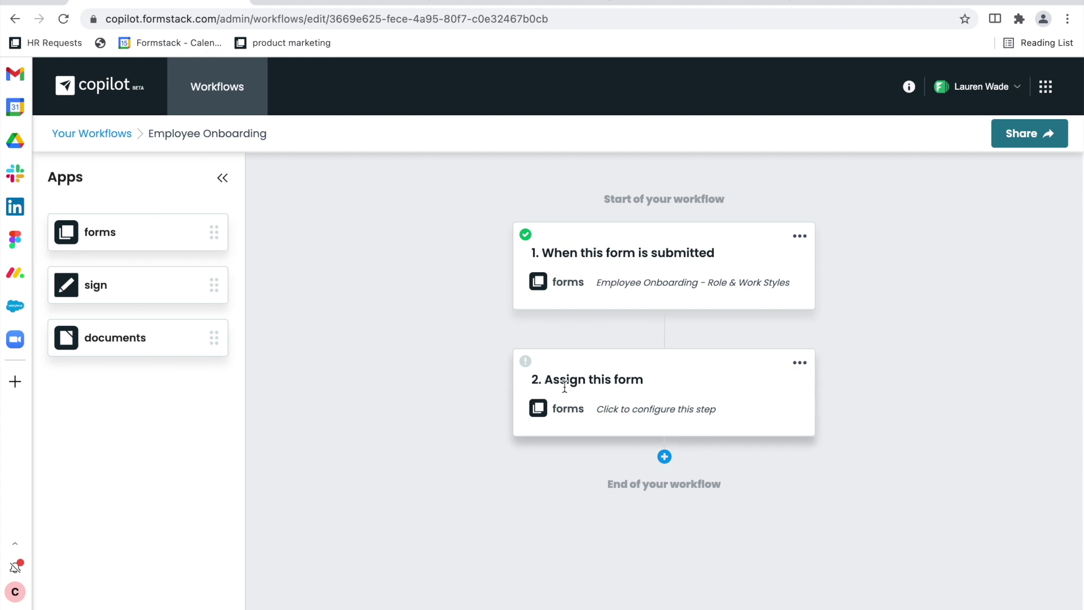
left_click(564, 387)
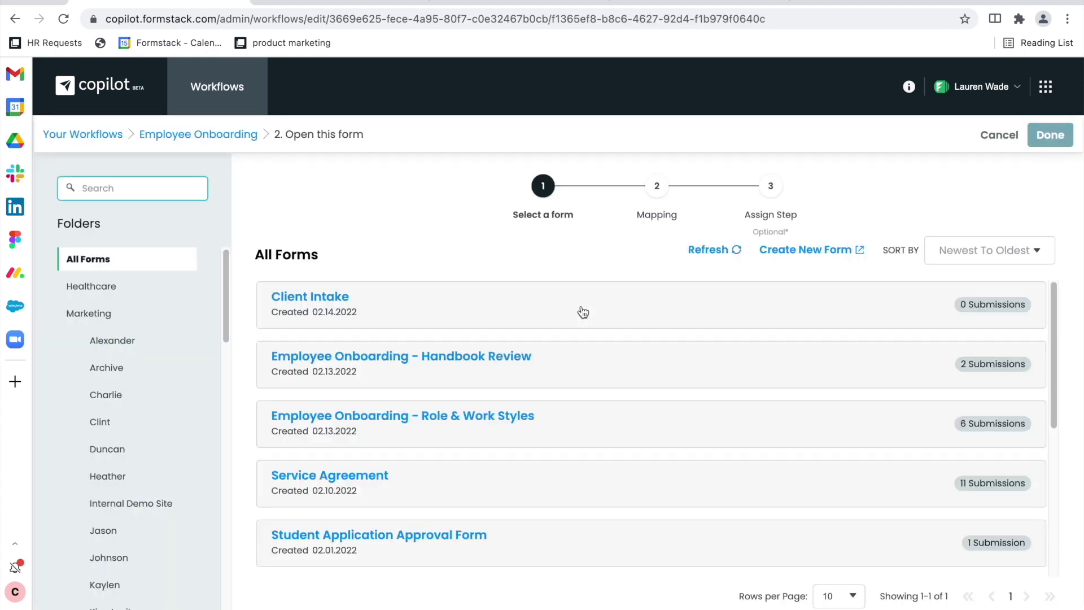
left_click(571, 373)
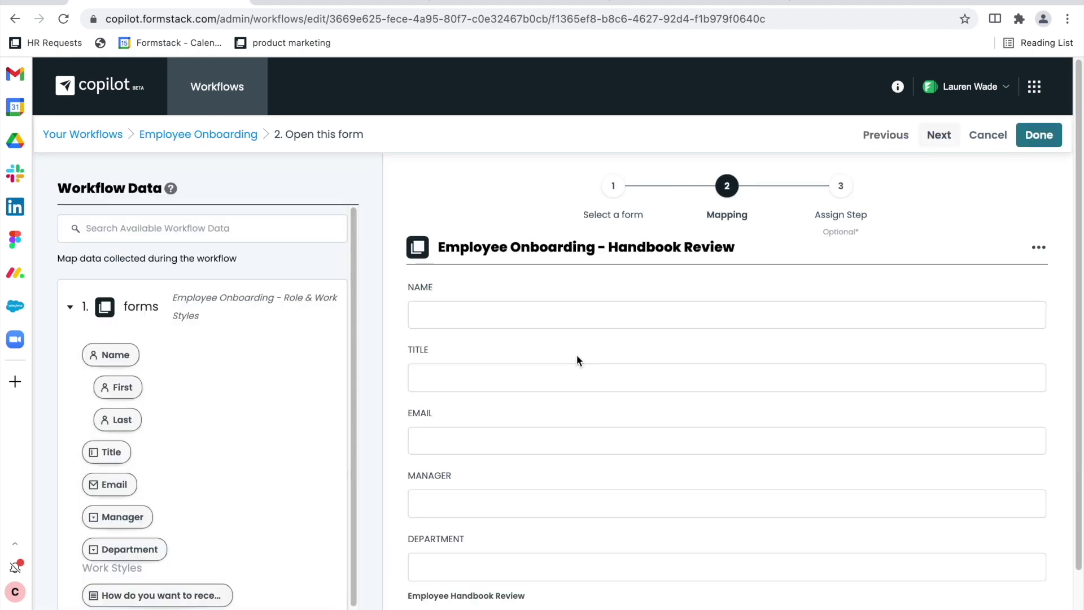
Map Name, Title, Email, Manager and Department from the first form into matching fields and finish.
scroll(570, 350, "down", 2)
left_click_drag(106, 289, 484, 247)
scroll(93, 333, "down", 2)
left_click_drag(391, 317, 421, 316)
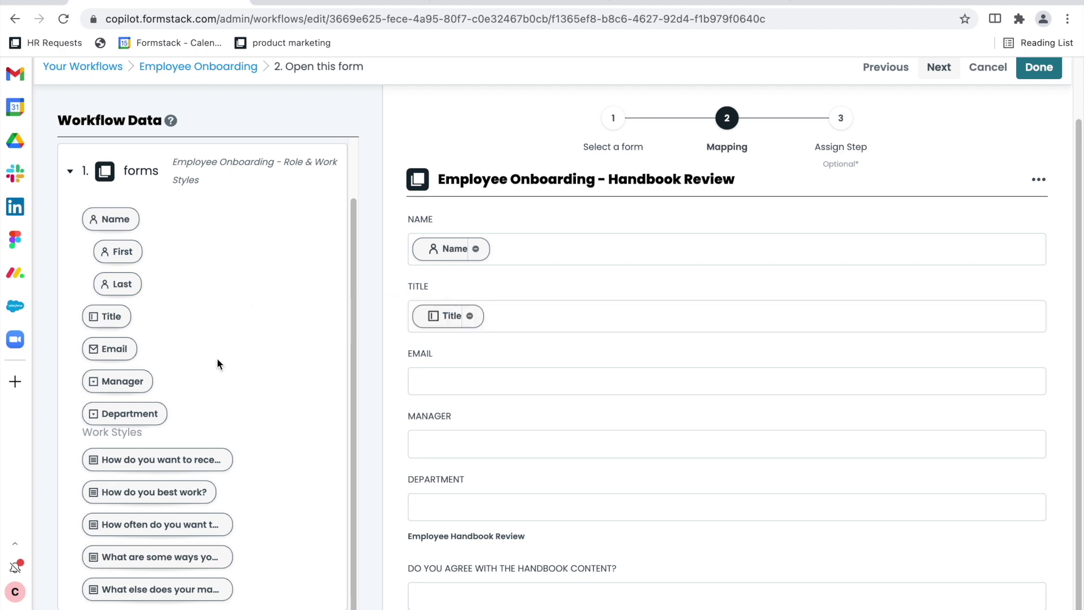
left_click_drag(117, 356, 520, 384)
left_click_drag(149, 390, 487, 452)
left_click_drag(130, 415, 526, 509)
scroll(532, 485, "down", 1)
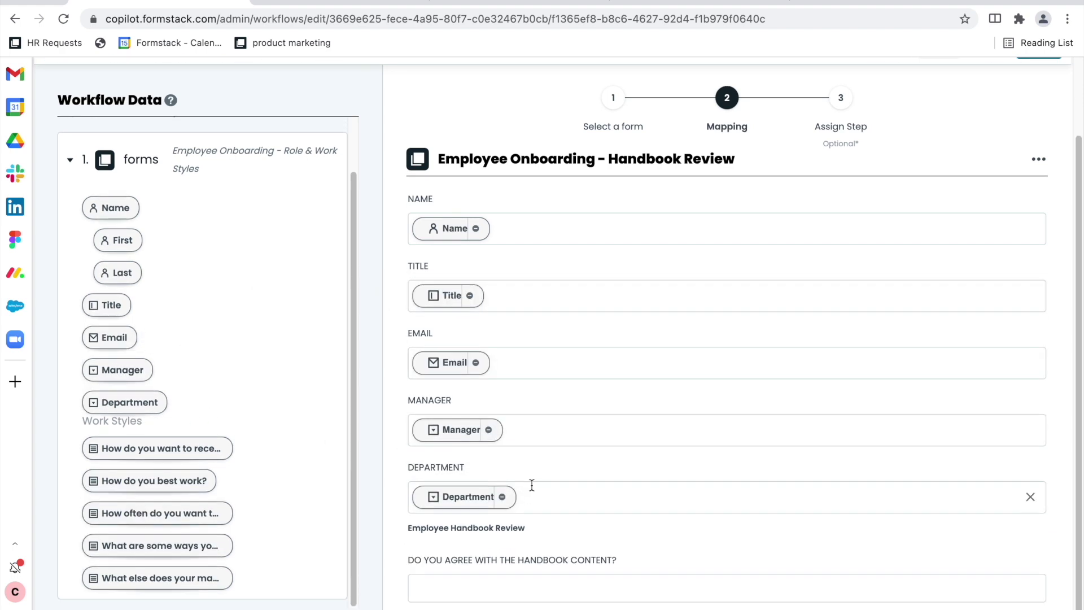
scroll(1013, 177, "up", 3)
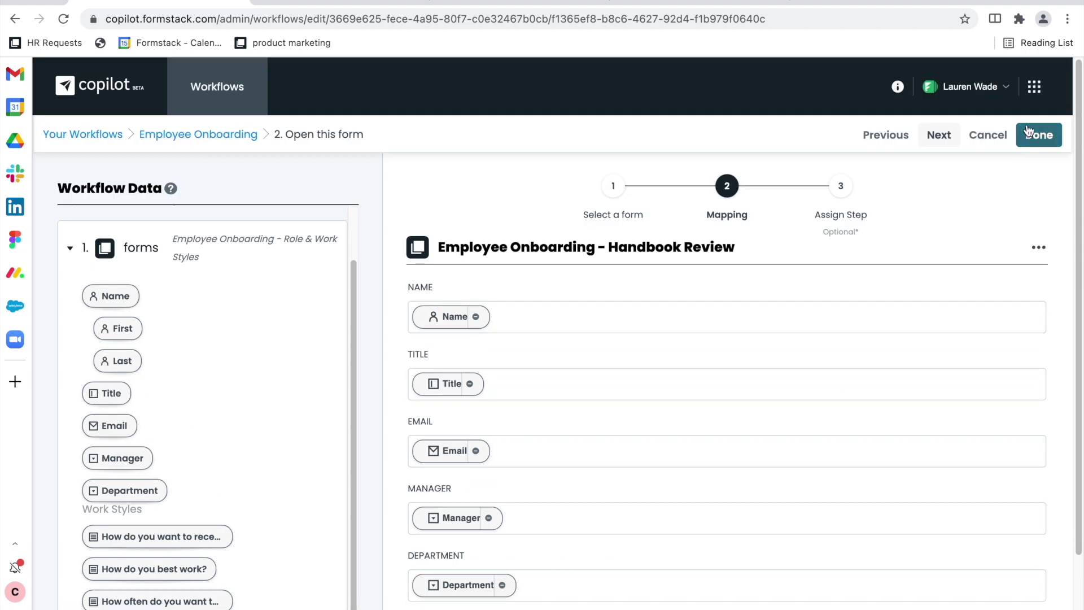
left_click(1038, 135)
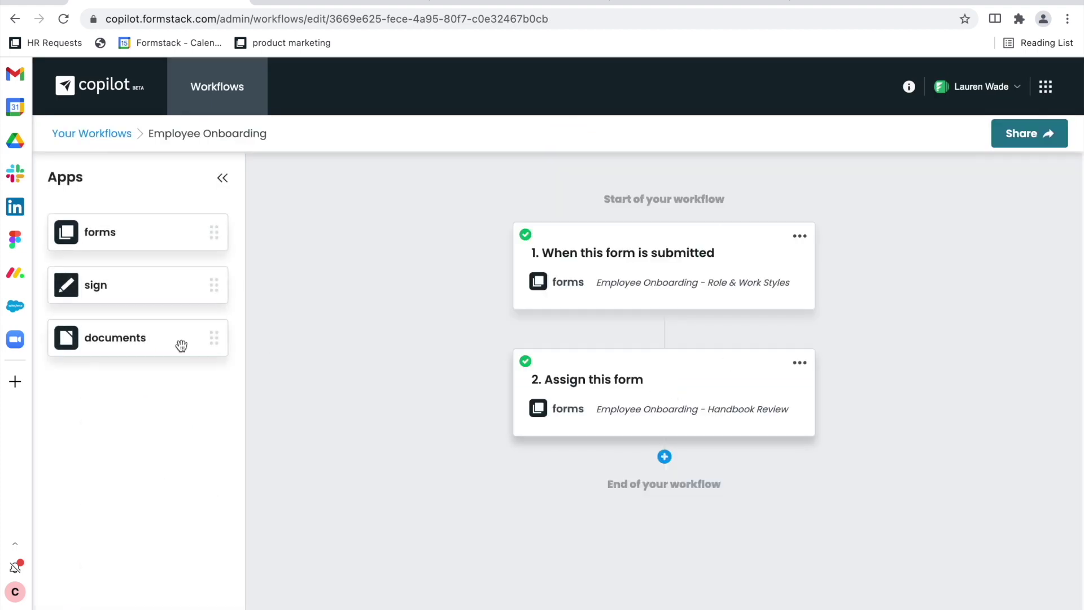
Add a documents step sending data to Employee Handbook Acknowledgement, searched as 'employee handbook'.
left_click_drag(121, 341, 635, 469)
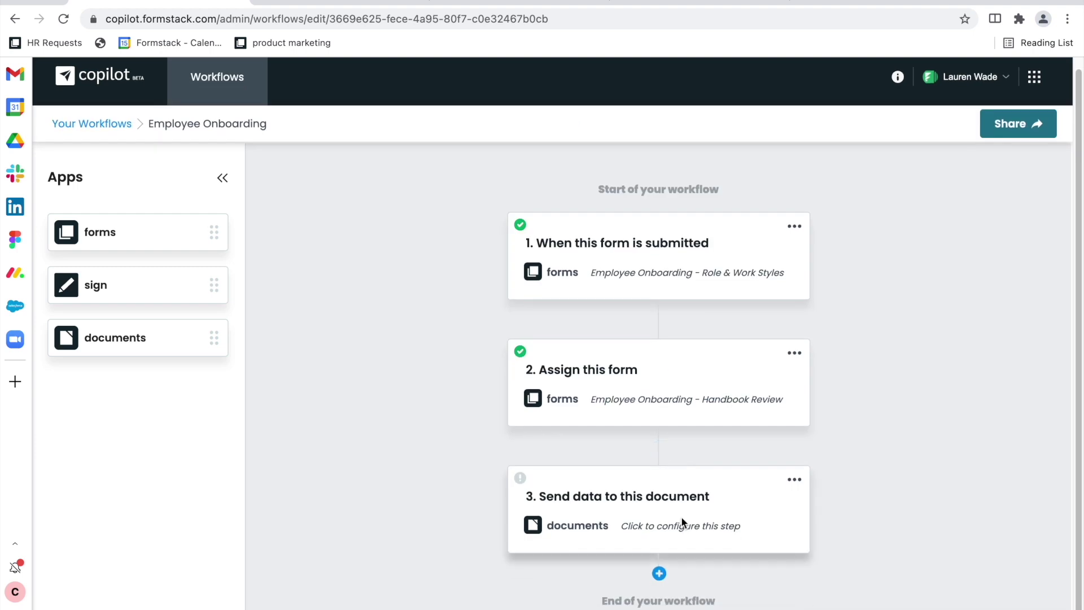
left_click(682, 518)
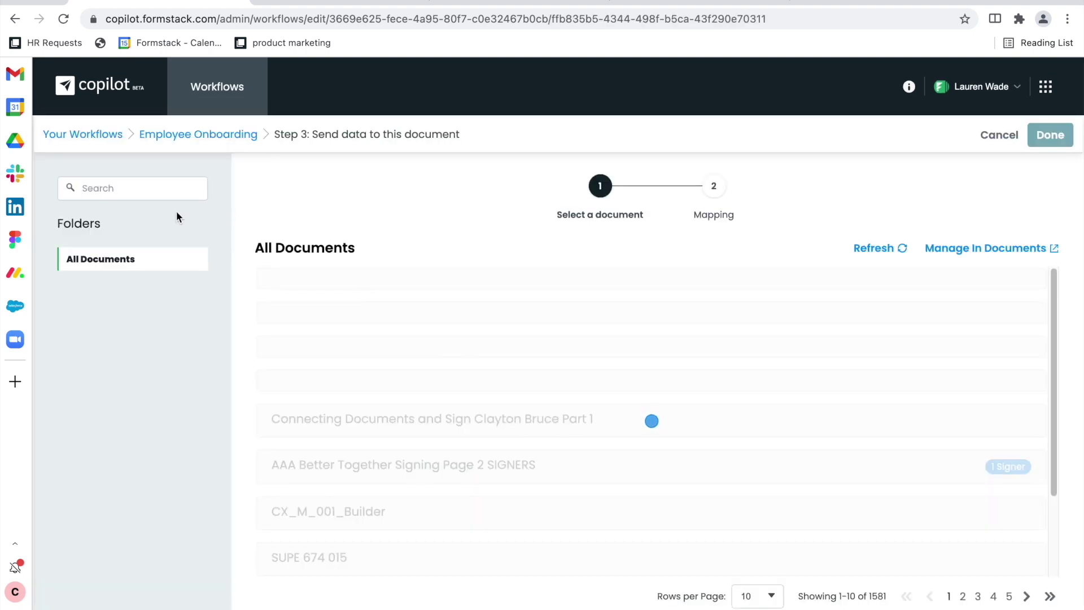
left_click(149, 190)
type("employee hand")
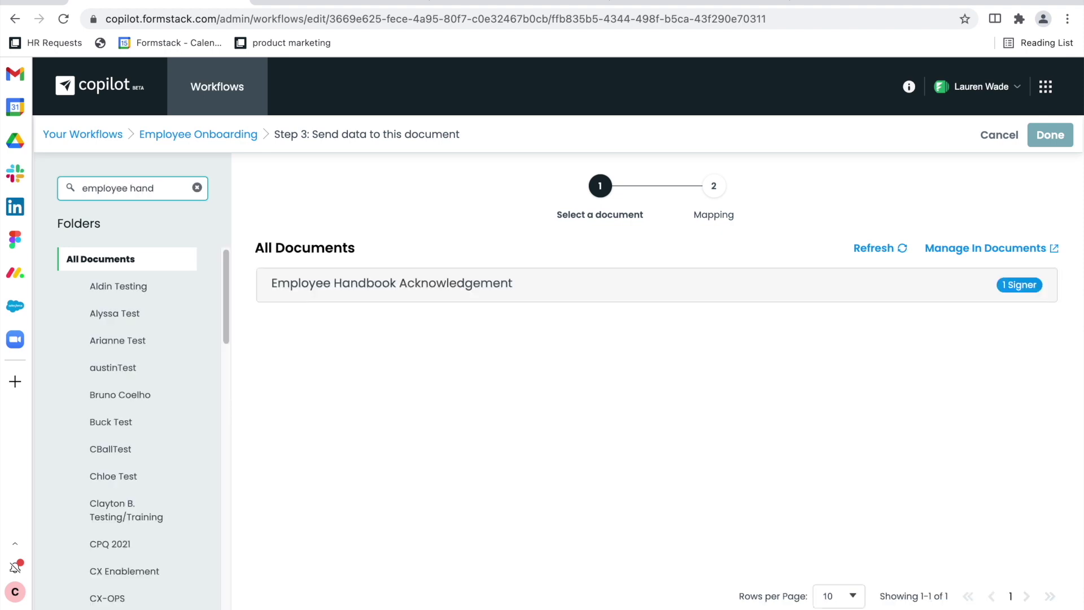
type("book")
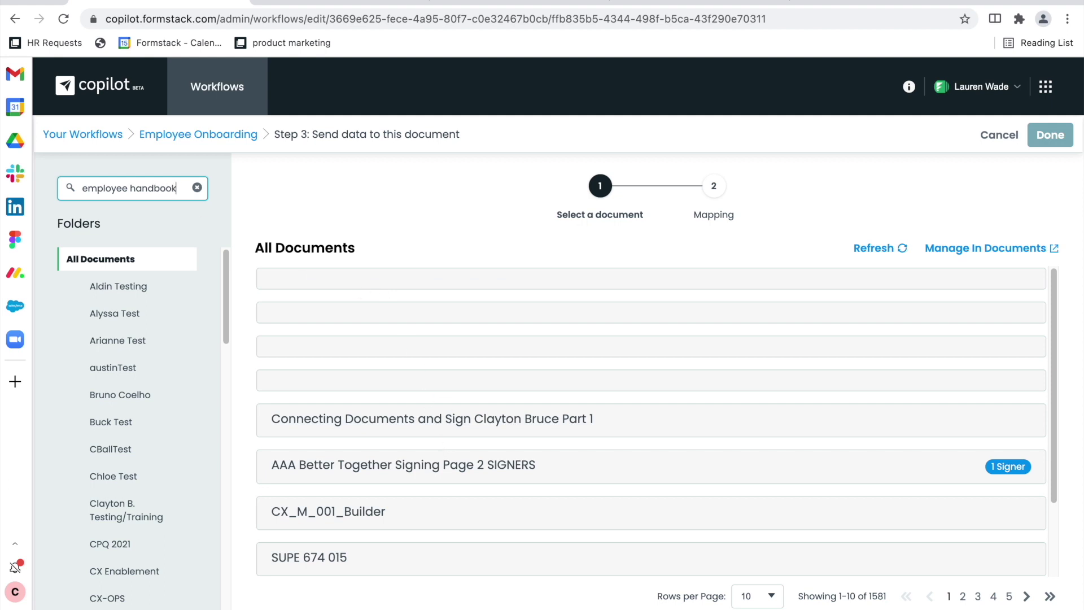
left_click(375, 285)
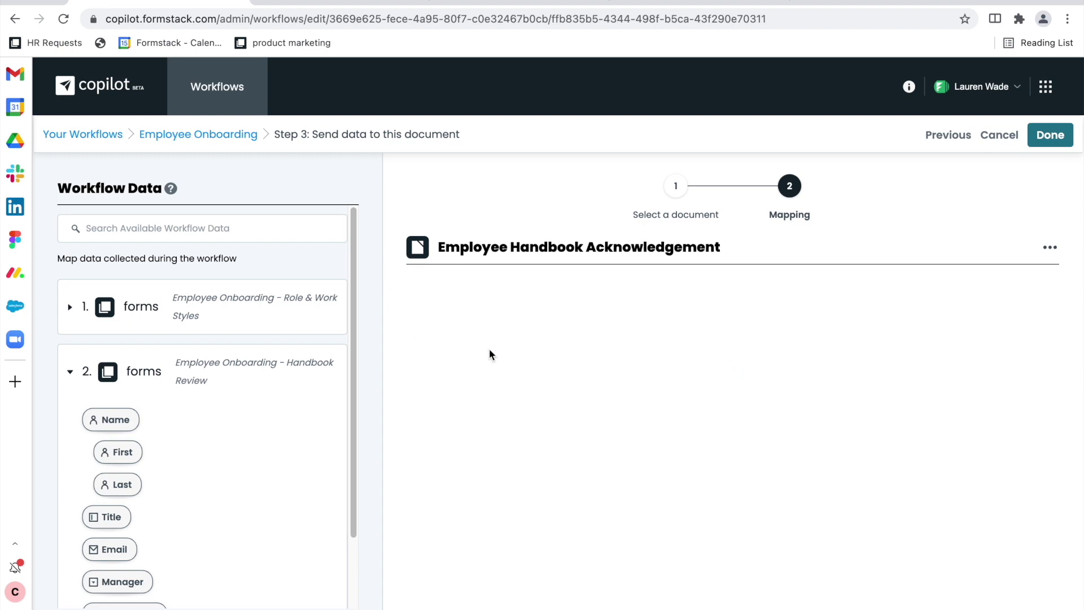
scroll(256, 381, "down", 3)
scroll(255, 381, "up", 3)
left_click(1050, 136)
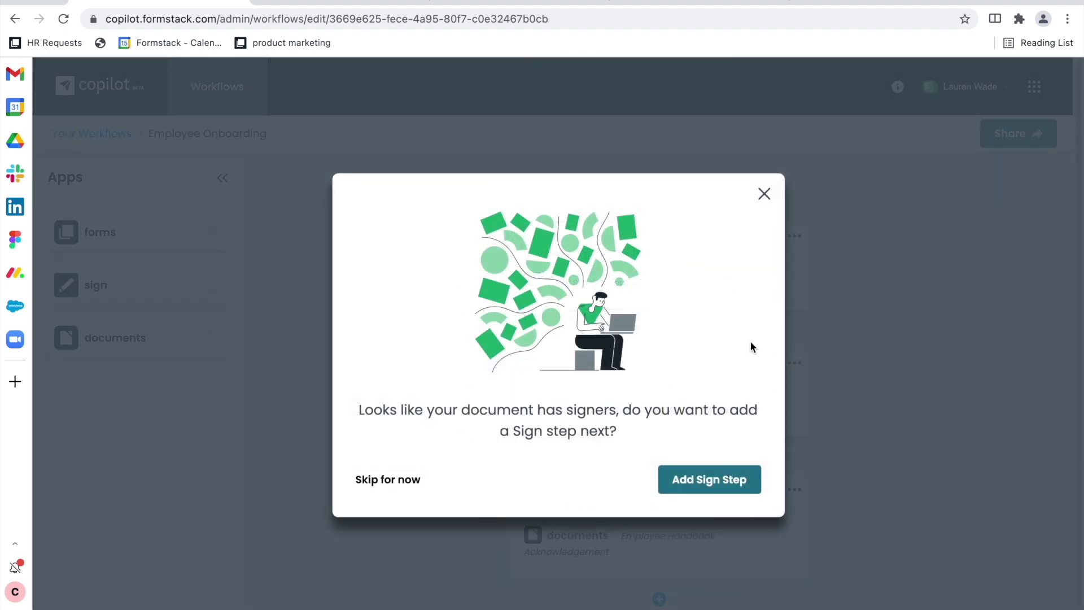
Add a Sign step with the form's Name and Email as Participant 1.
left_click(706, 482)
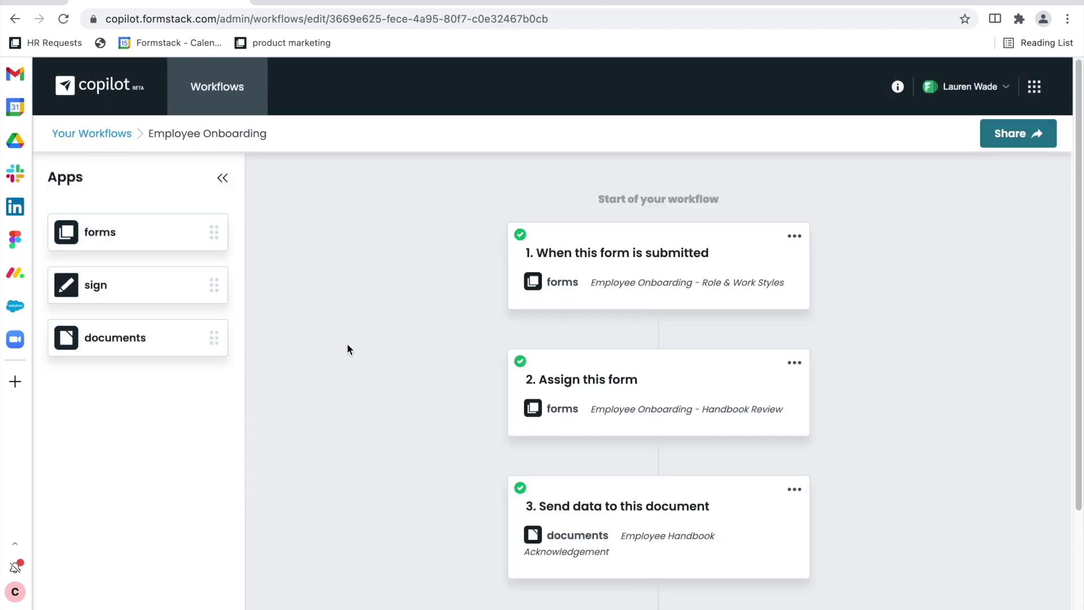
scroll(348, 344, "down", 3)
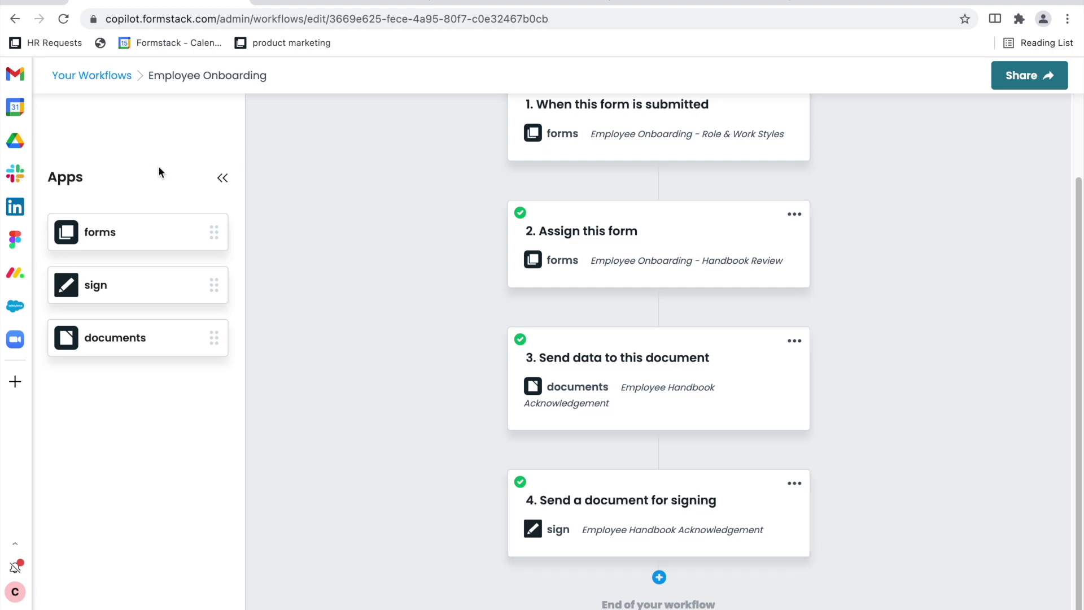
left_click(629, 520)
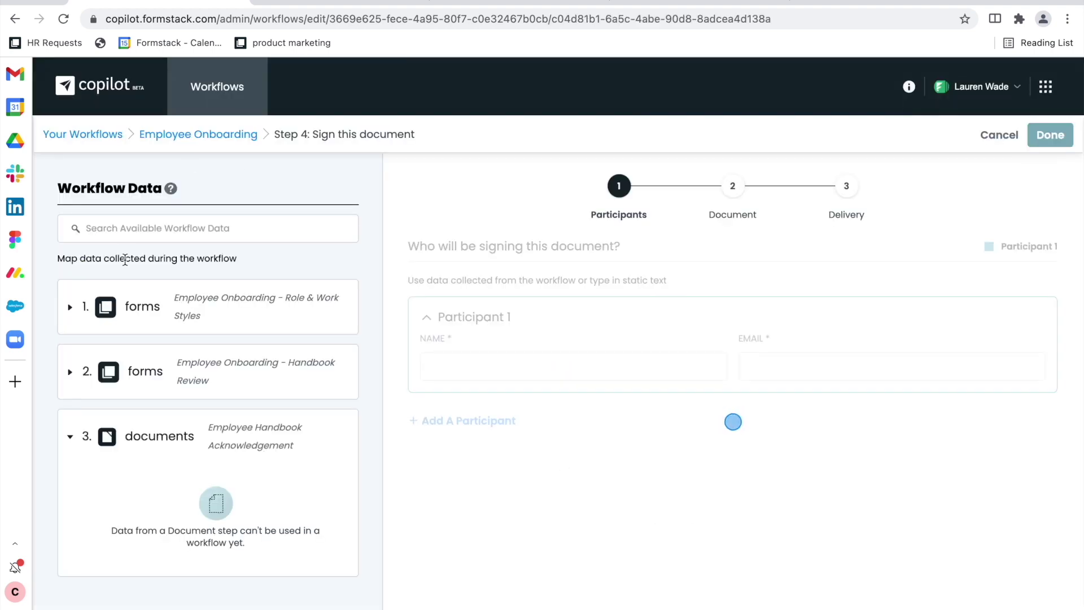
left_click_drag(102, 365, 478, 364)
scroll(114, 466, "down", 1)
left_click_drag(114, 477, 763, 382)
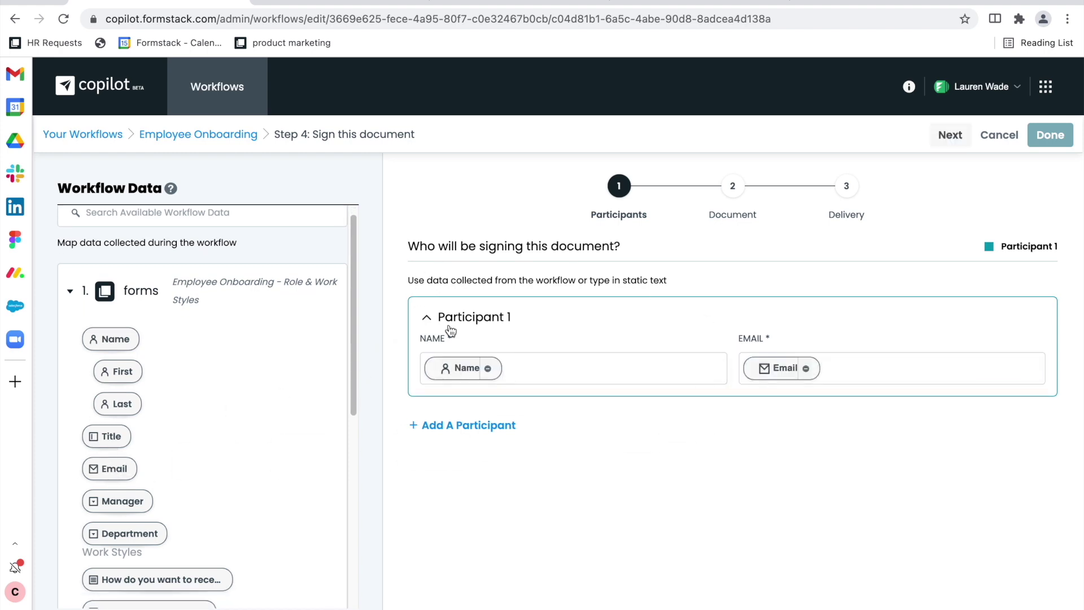
Name the signed document with the Name and Department data and save the step.
left_click(941, 138)
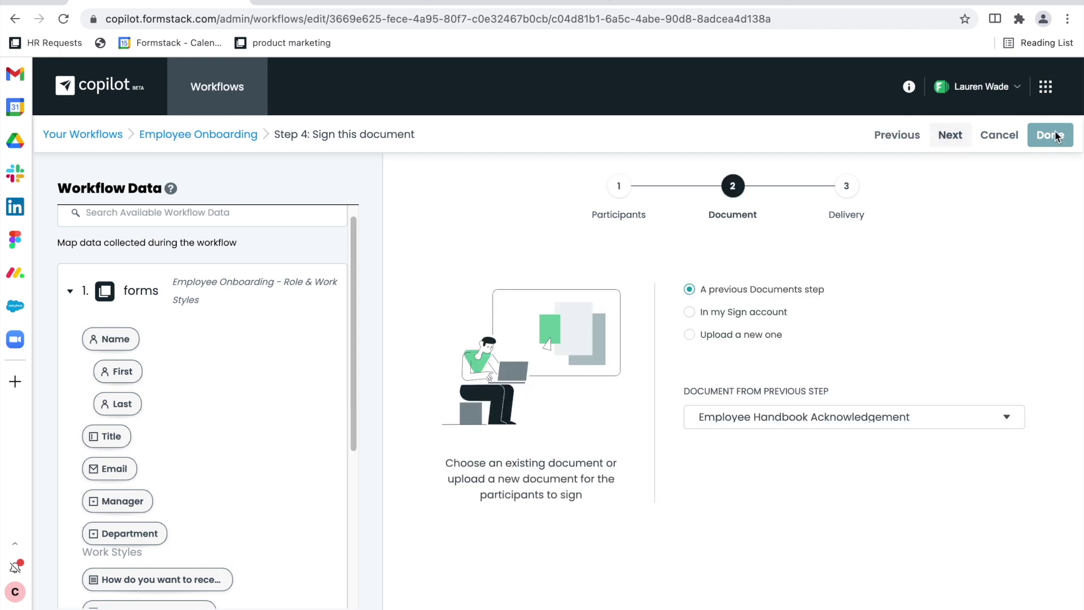
left_click(963, 135)
left_click(482, 294)
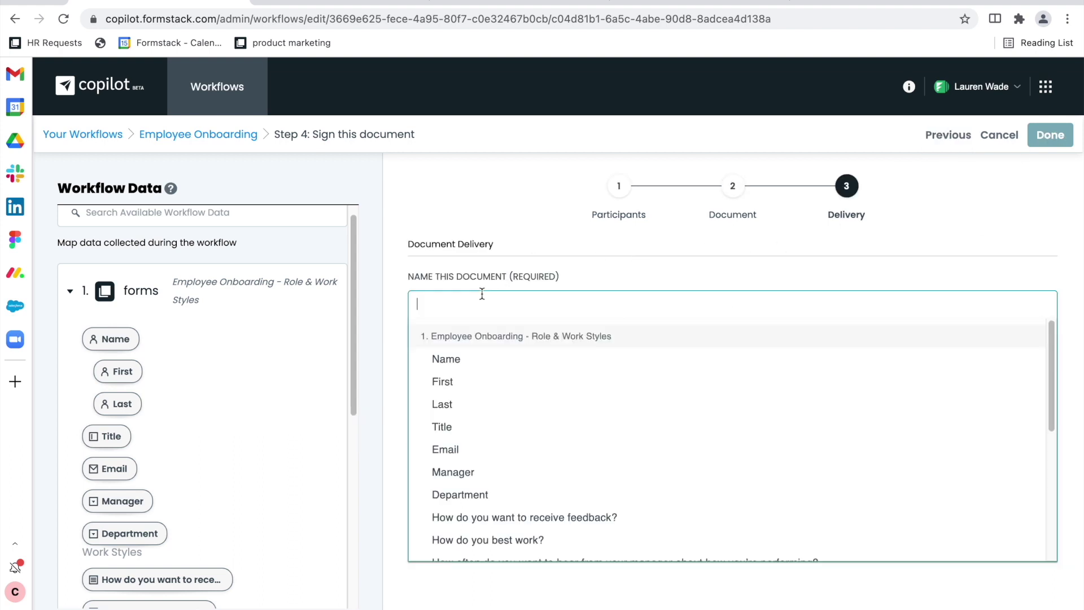
left_click_drag(113, 339, 485, 308)
scroll(127, 475, "down", 4)
scroll(127, 474, "down", 3)
scroll(187, 363, "up", 4)
left_click_drag(127, 337, 558, 308)
left_click(1048, 134)
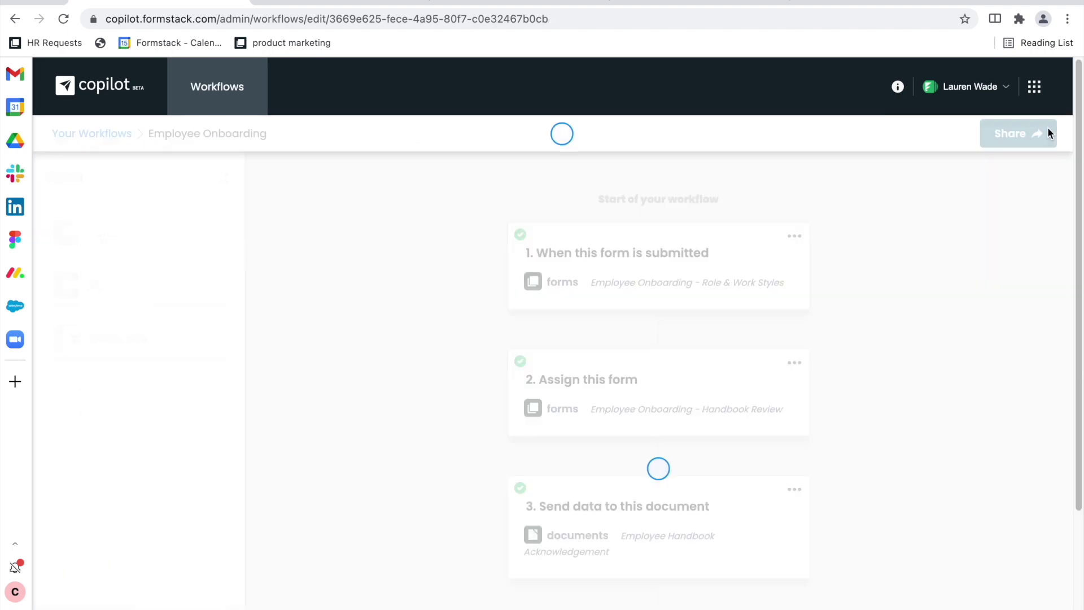
scroll(625, 310, "down", 1)
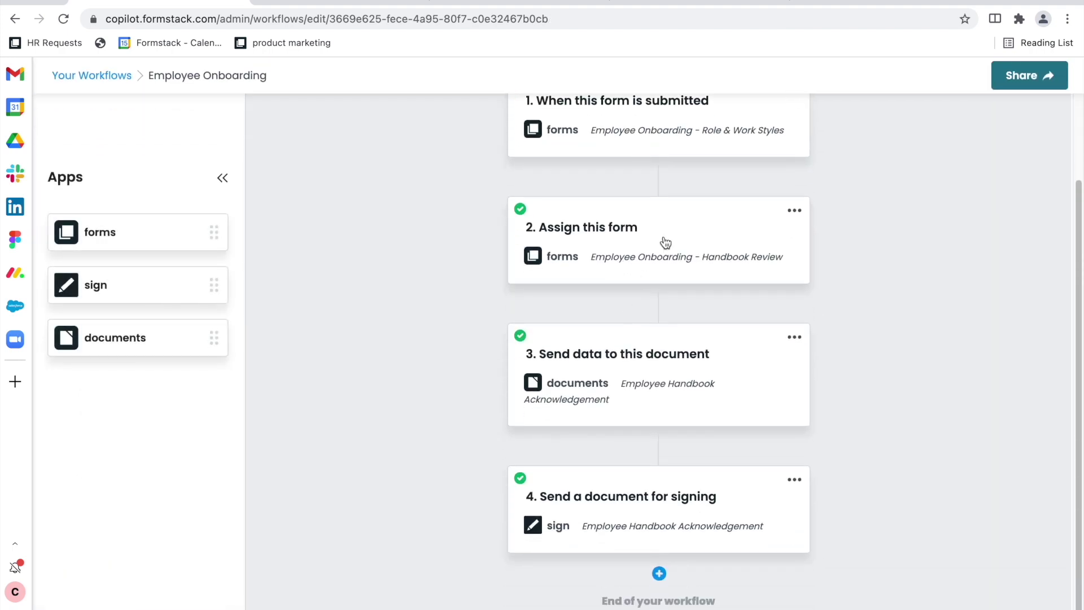
scroll(791, 262, "up", 3)
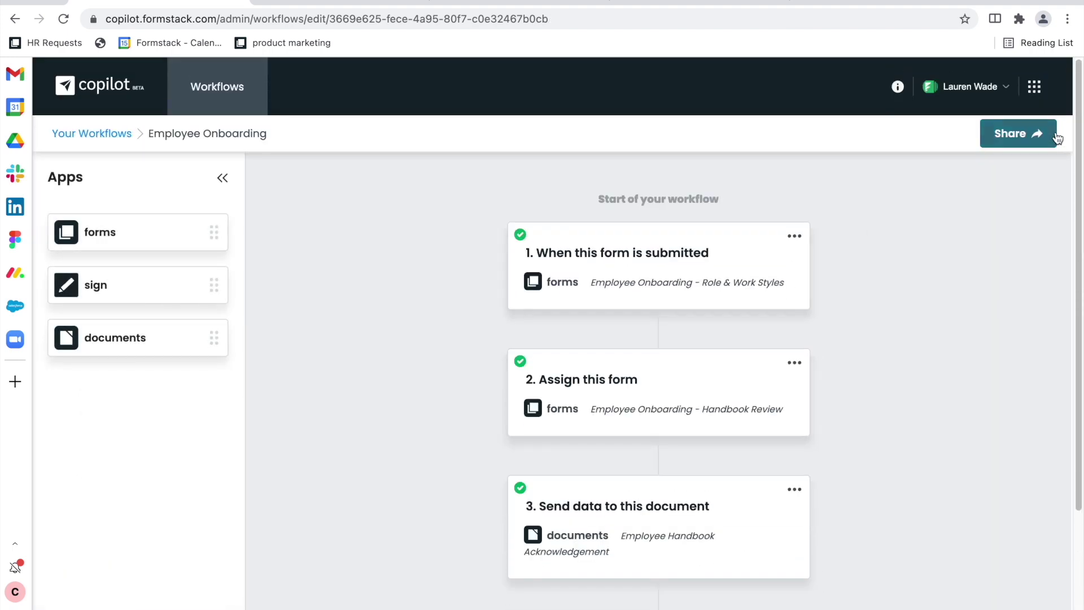
Open the workflow's start form in a new tab and autofill the name and email.
left_click(1018, 134)
left_click(443, 377)
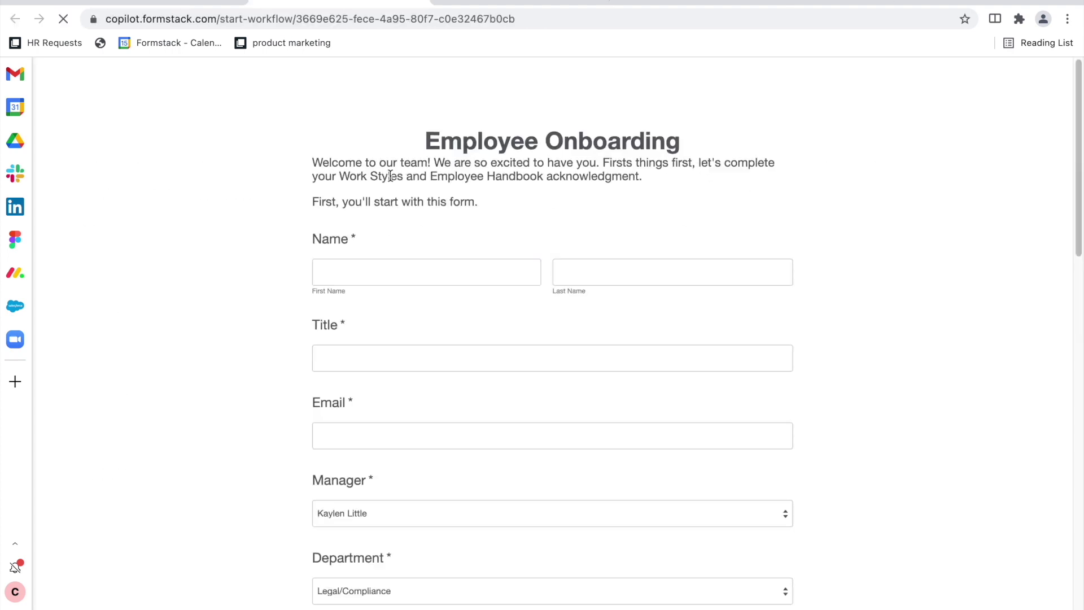
left_click(346, 270)
left_click(364, 327)
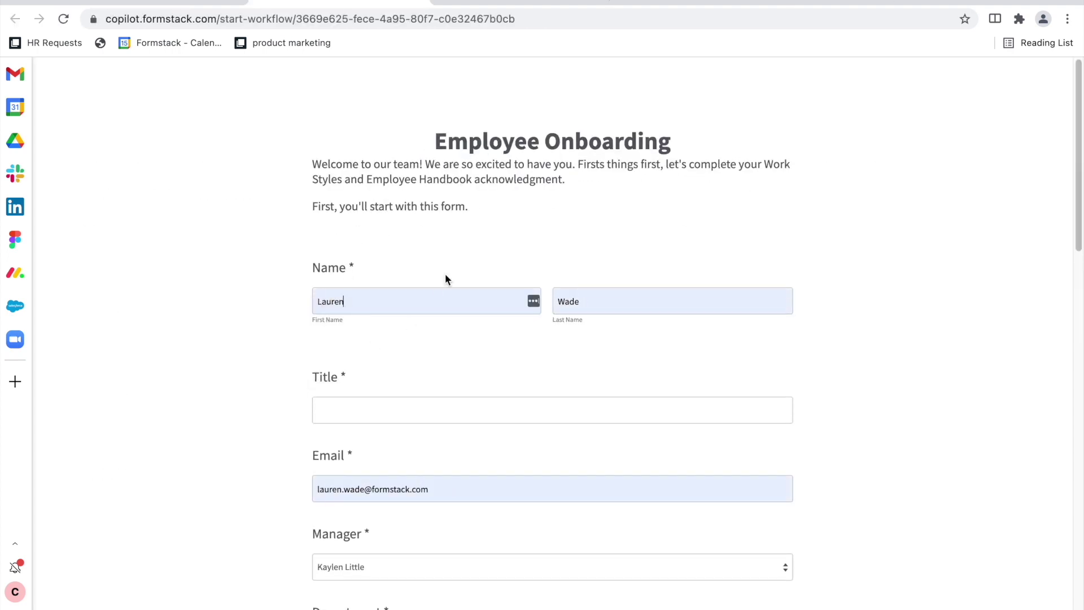
Enter 'Legal' as the title and choose the employee's manager.
scroll(388, 301, "down", 3)
type("Legal/Compliance")
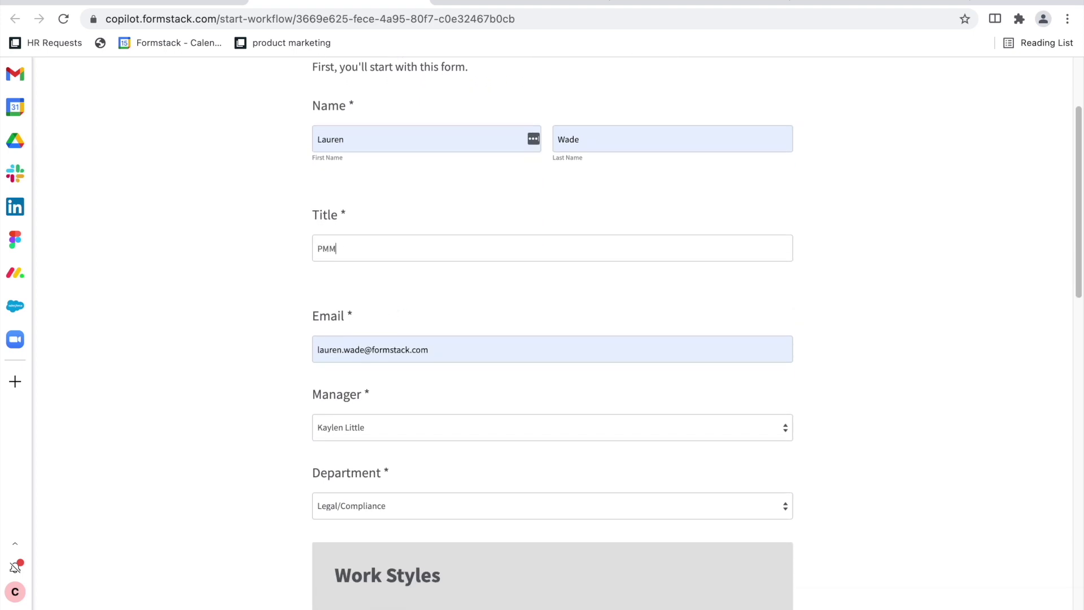
scroll(373, 327, "down", 4)
scroll(390, 350, "down", 2)
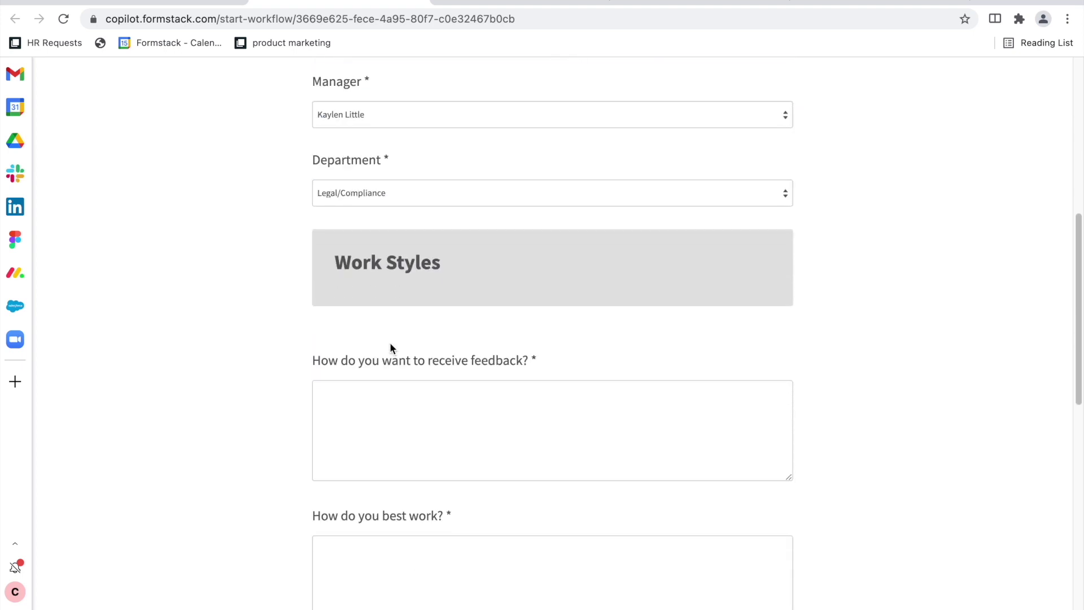
left_click(421, 121)
left_click(401, 146)
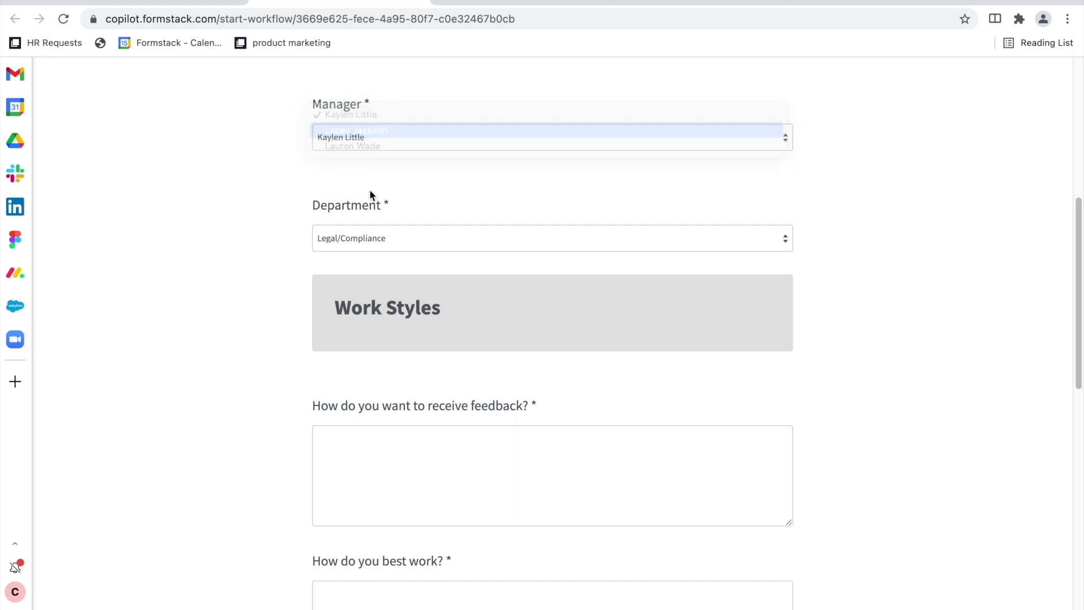
scroll(372, 238, "down", 2)
Begin the feedback answer with 'I li' and move on to How do you best work?
left_click(383, 299)
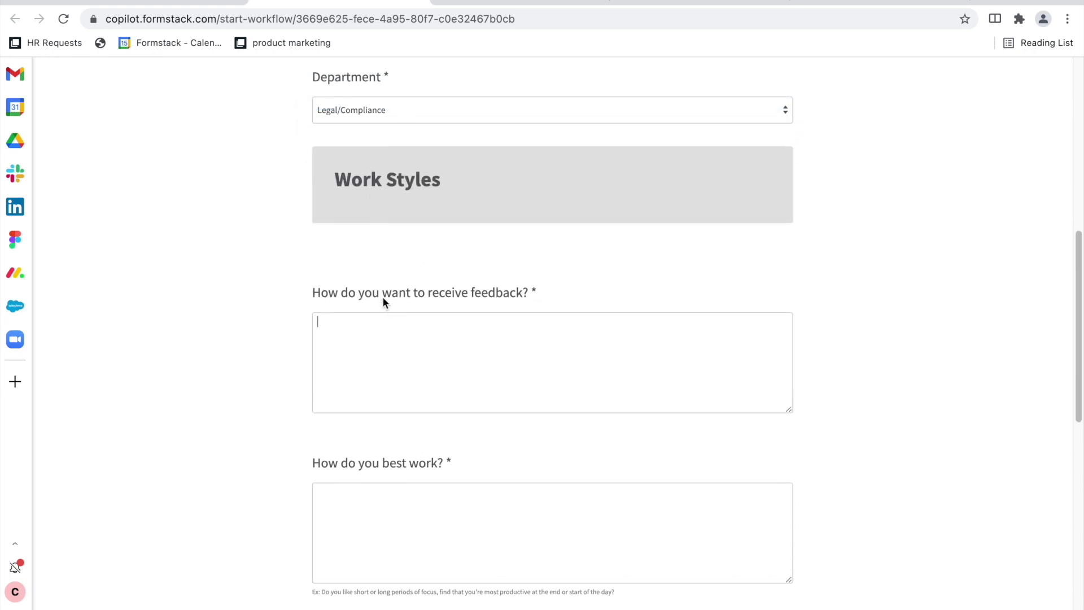
type("I like it in small doses")
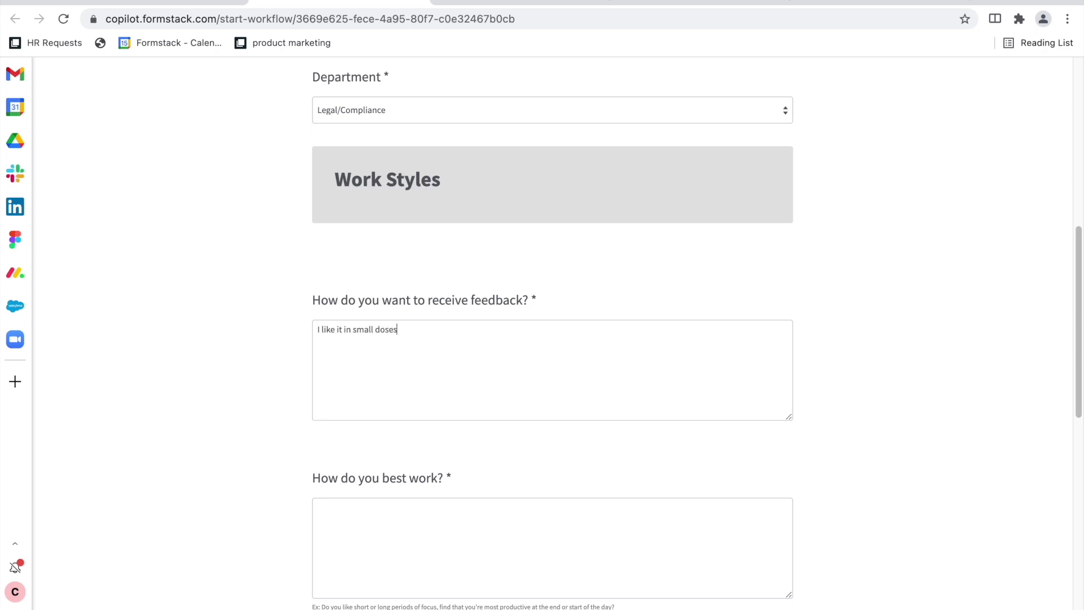
left_click_drag(398, 329, 389, 312)
left_click(427, 529)
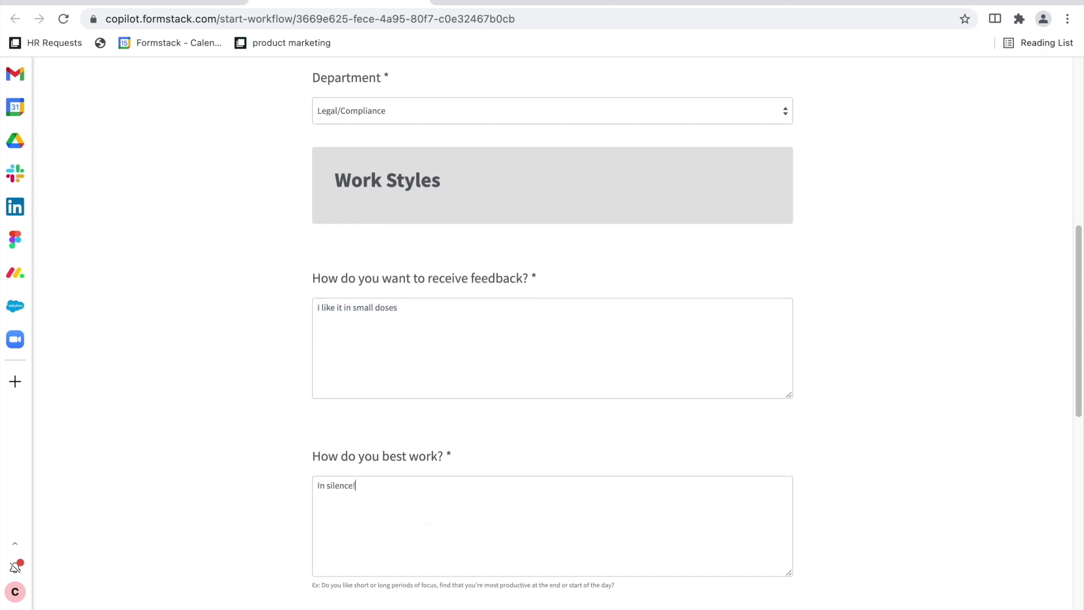
scroll(552, 339, "down", 9)
Answer the remaining Work Styles questions with 'Testing' and submit the form.
left_click(445, 225)
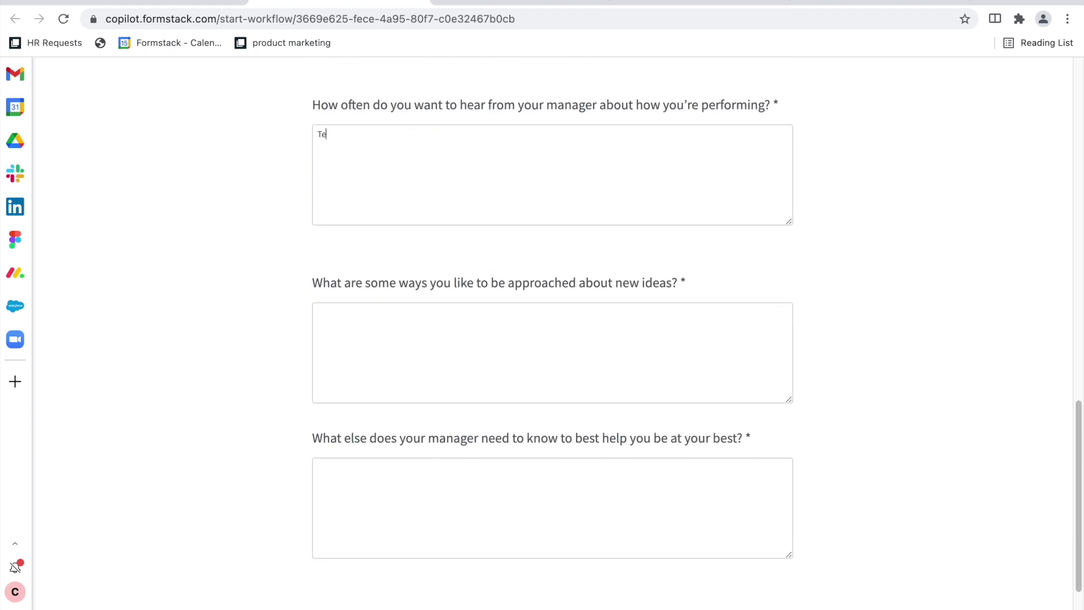
type("Testing")
key("ctrl+a")
key("ctrl+c")
left_click(409, 326)
key("ctrl+v")
left_click(424, 473)
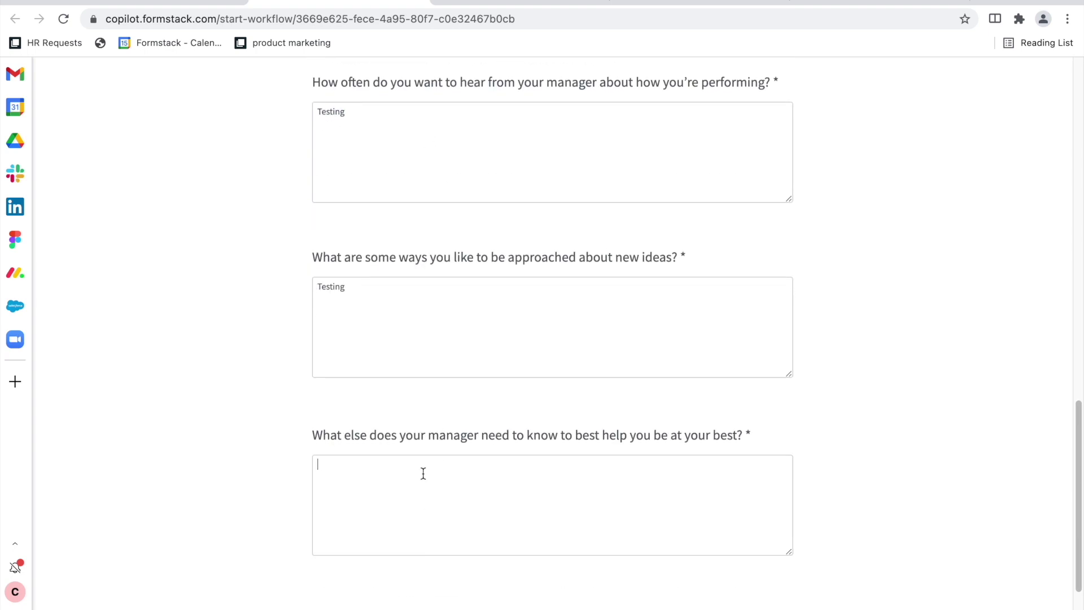
key("ctrl+v")
scroll(428, 437, "down", 2)
left_click(542, 535)
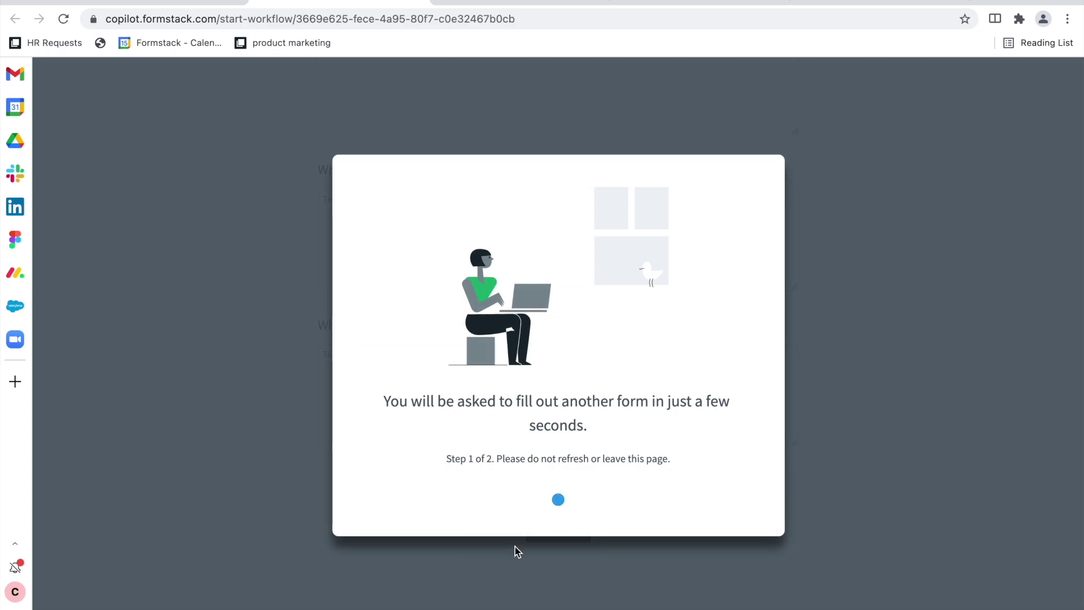